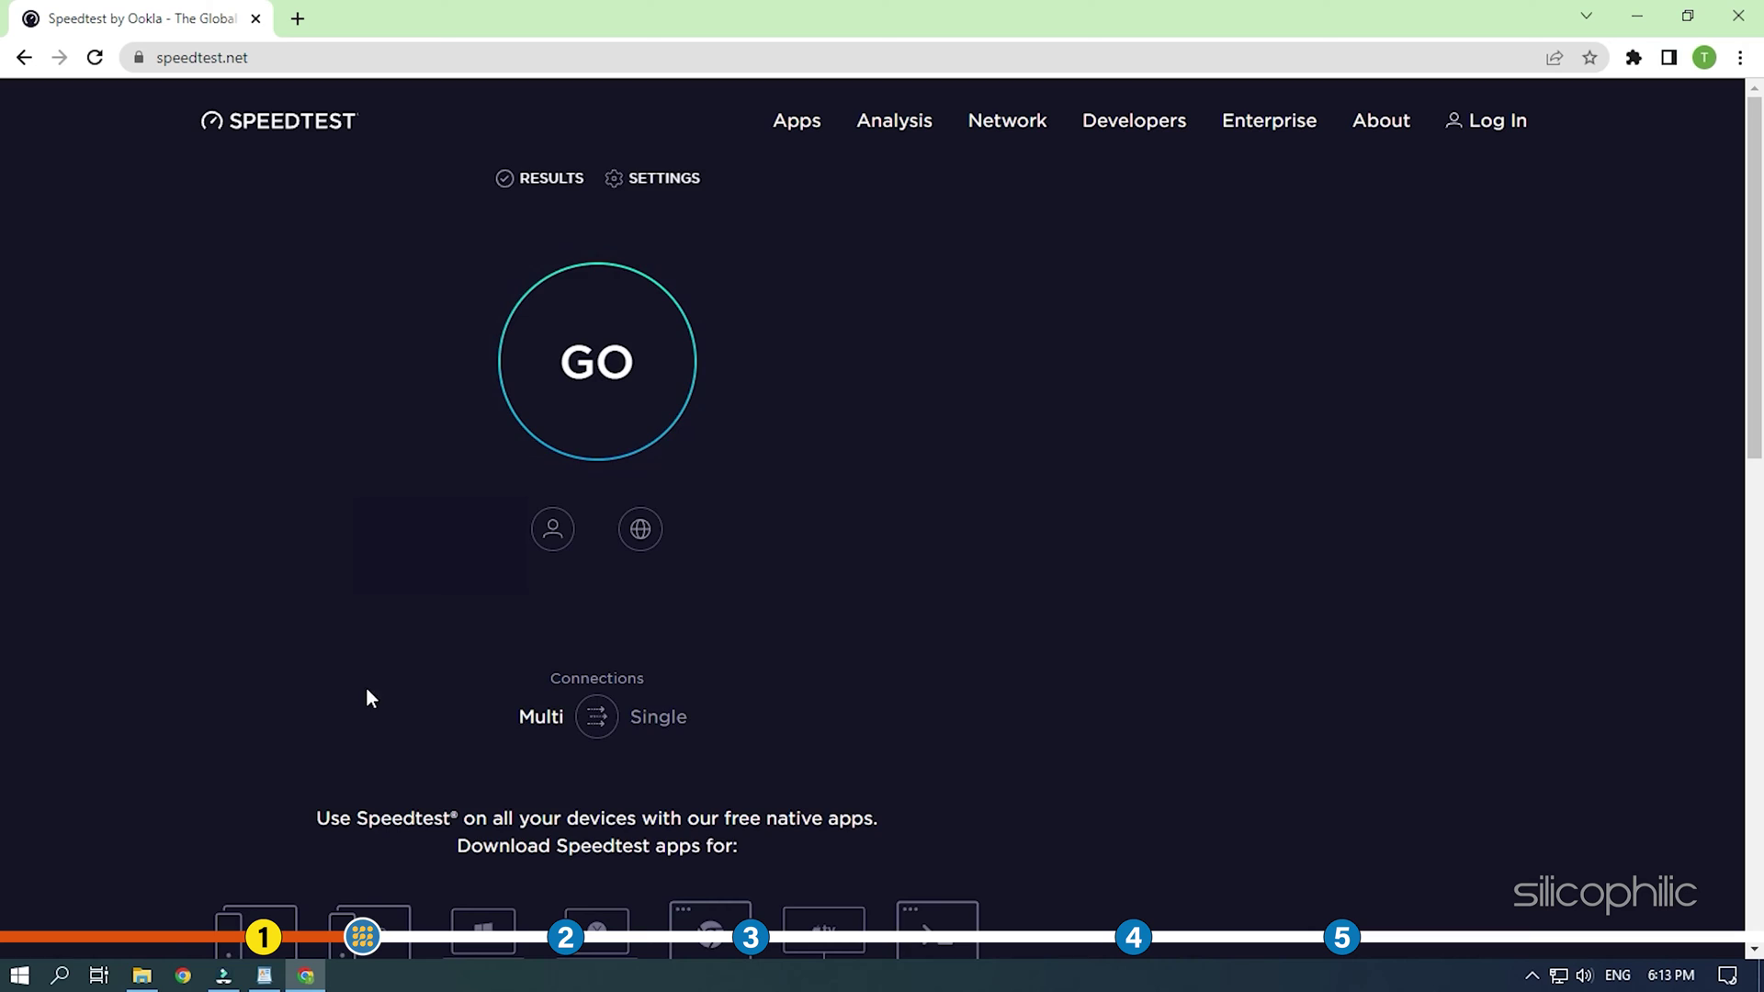
Run the speedtest.net test, getting 1 ms ping and 85.00 Mbps download
left_click(595, 363)
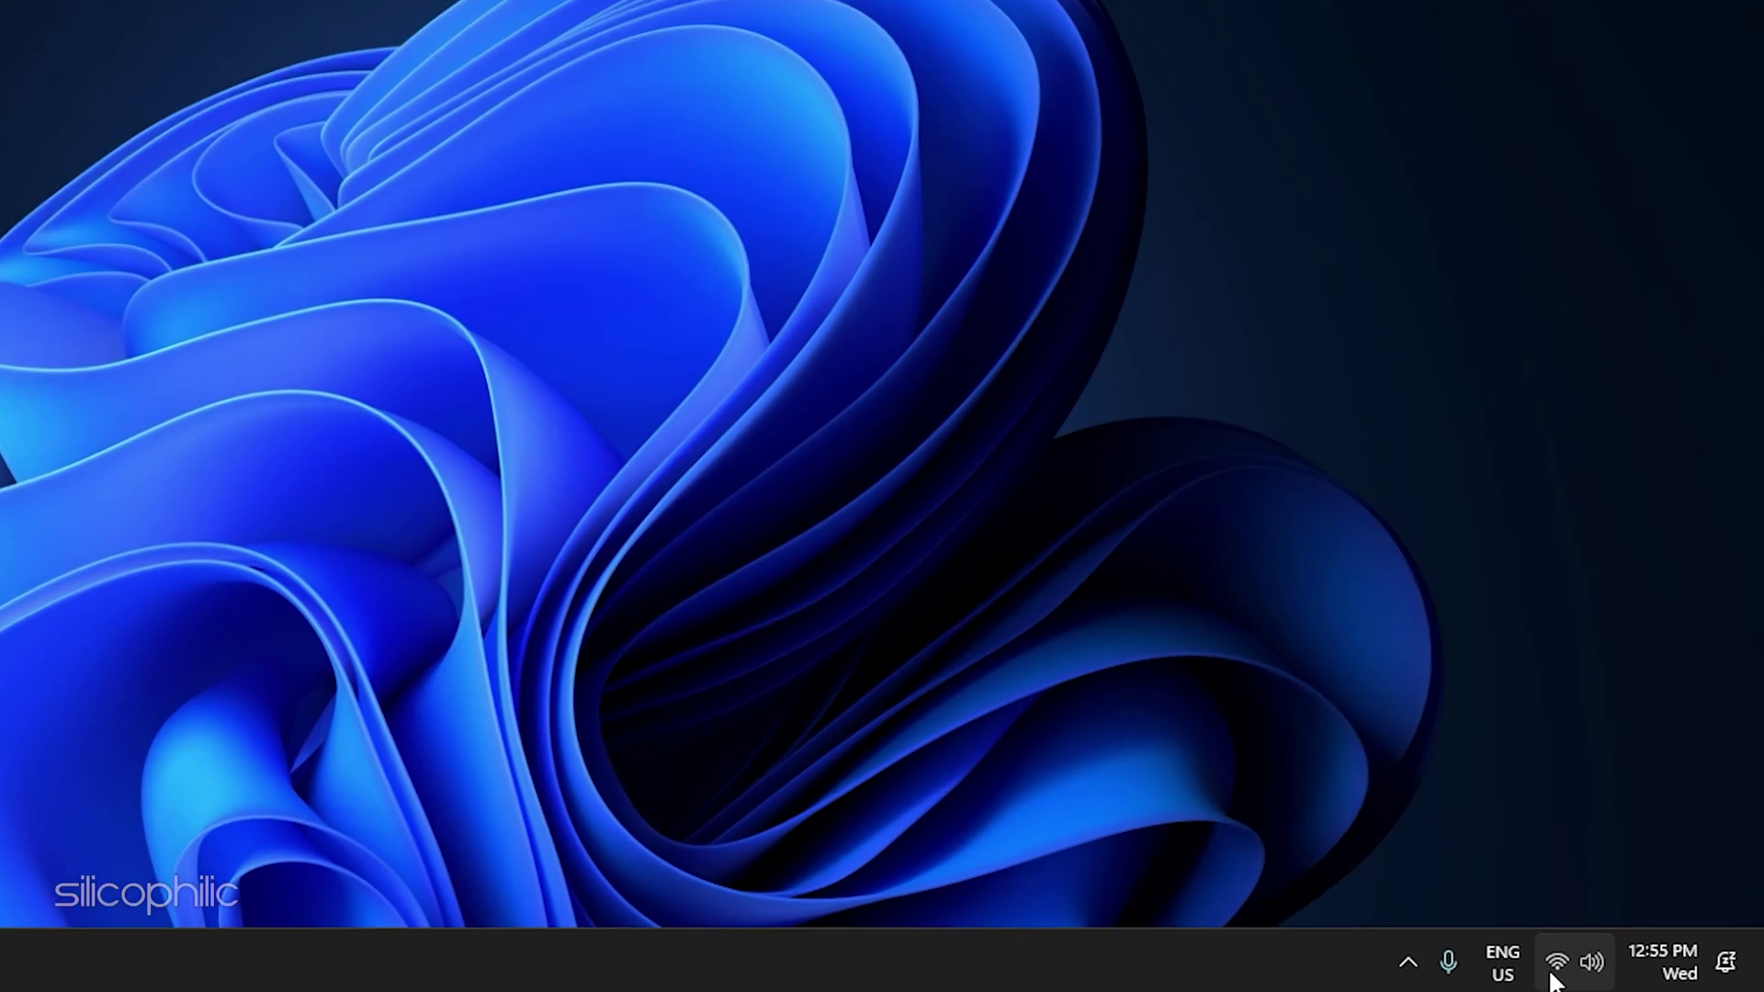
Toggle Wi-Fi off in Quick Settings, then switch it back on
left_click(1601, 964)
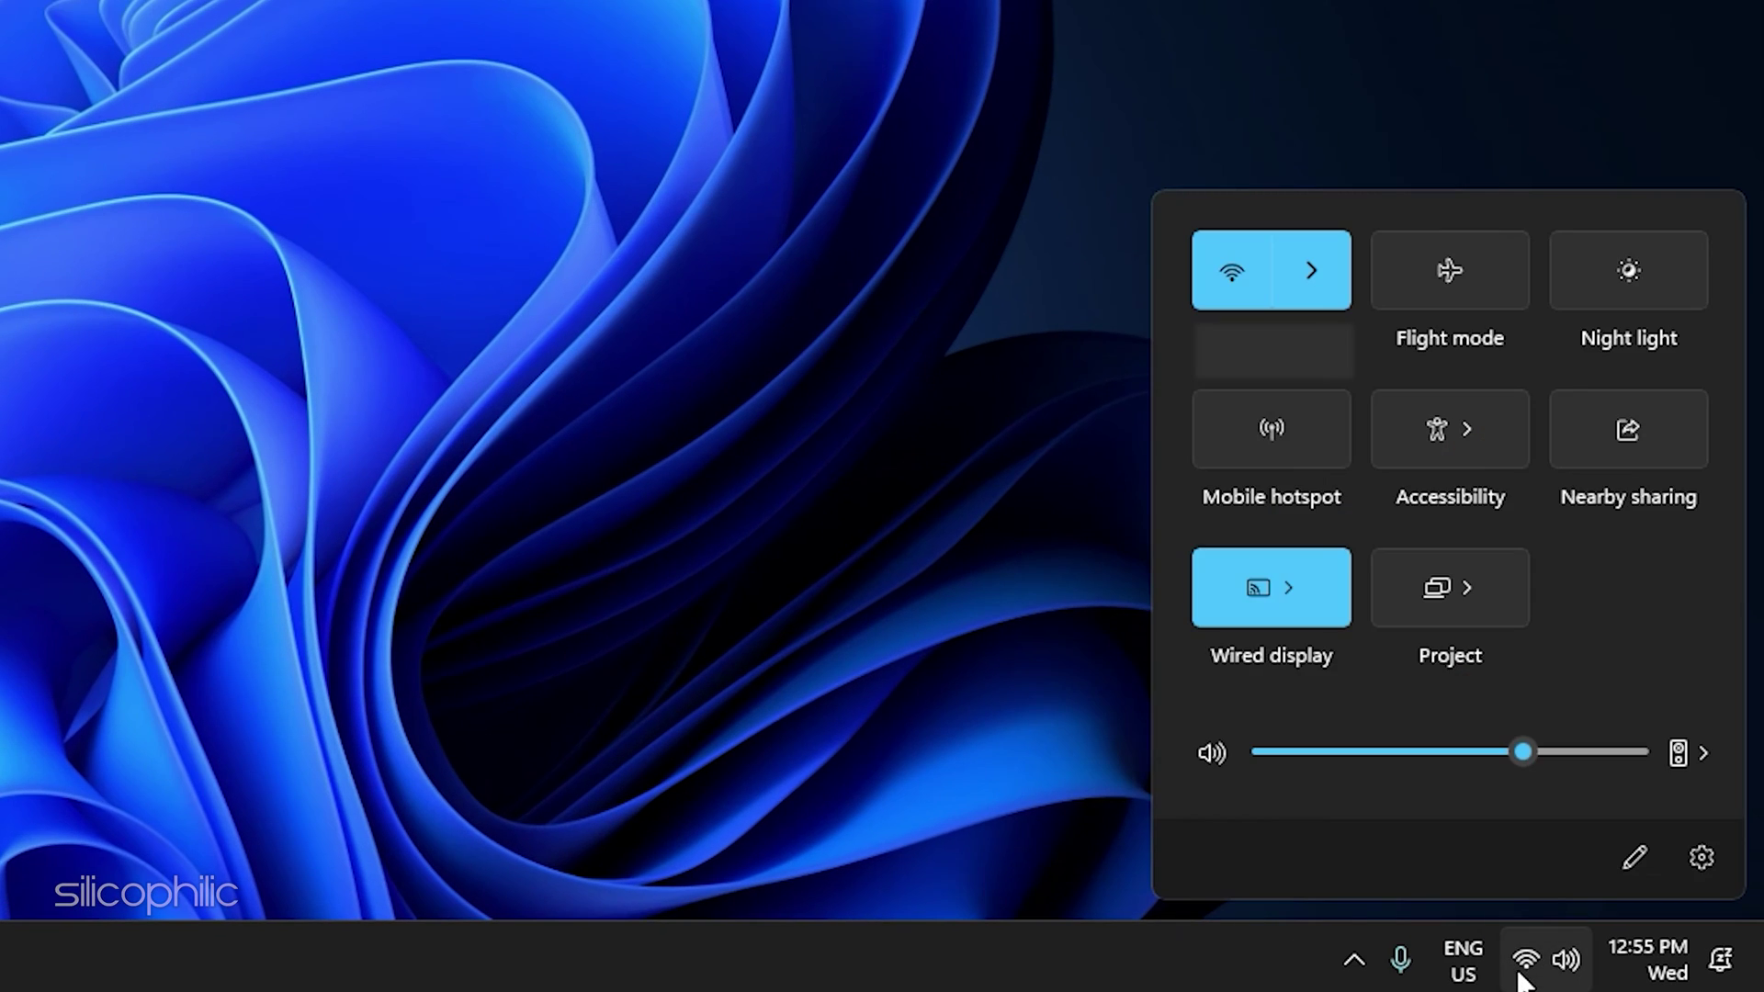
left_click(1240, 290)
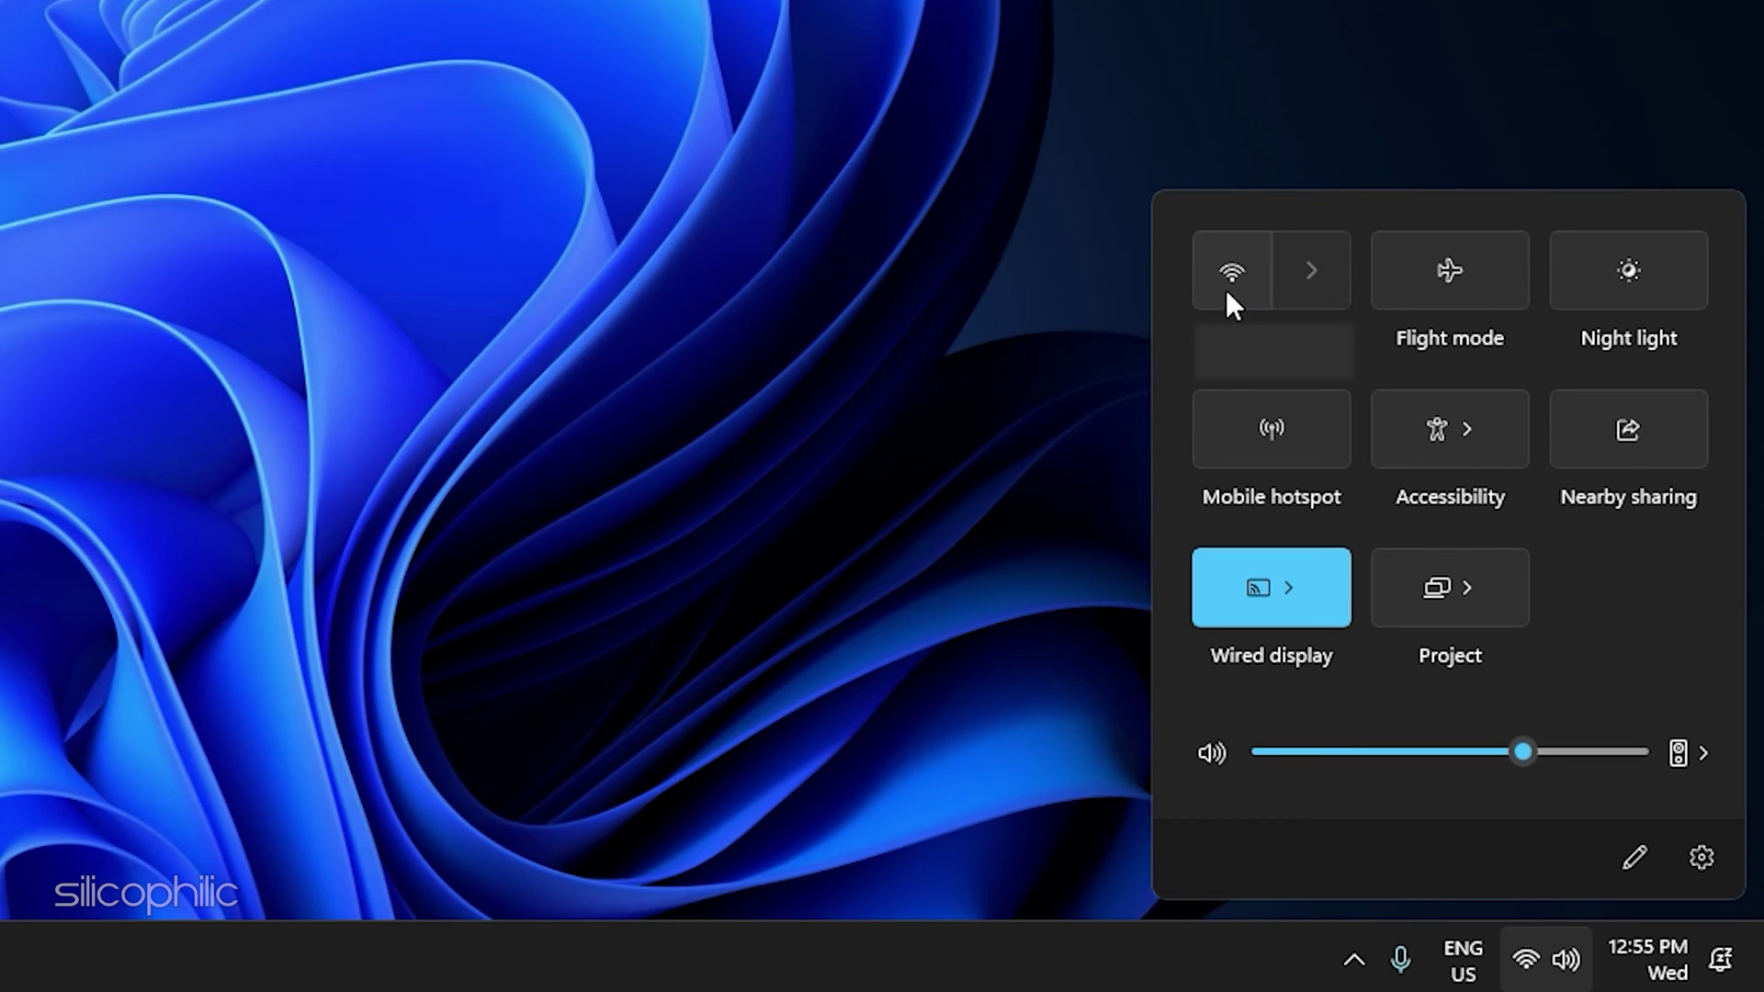
left_click(771, 126)
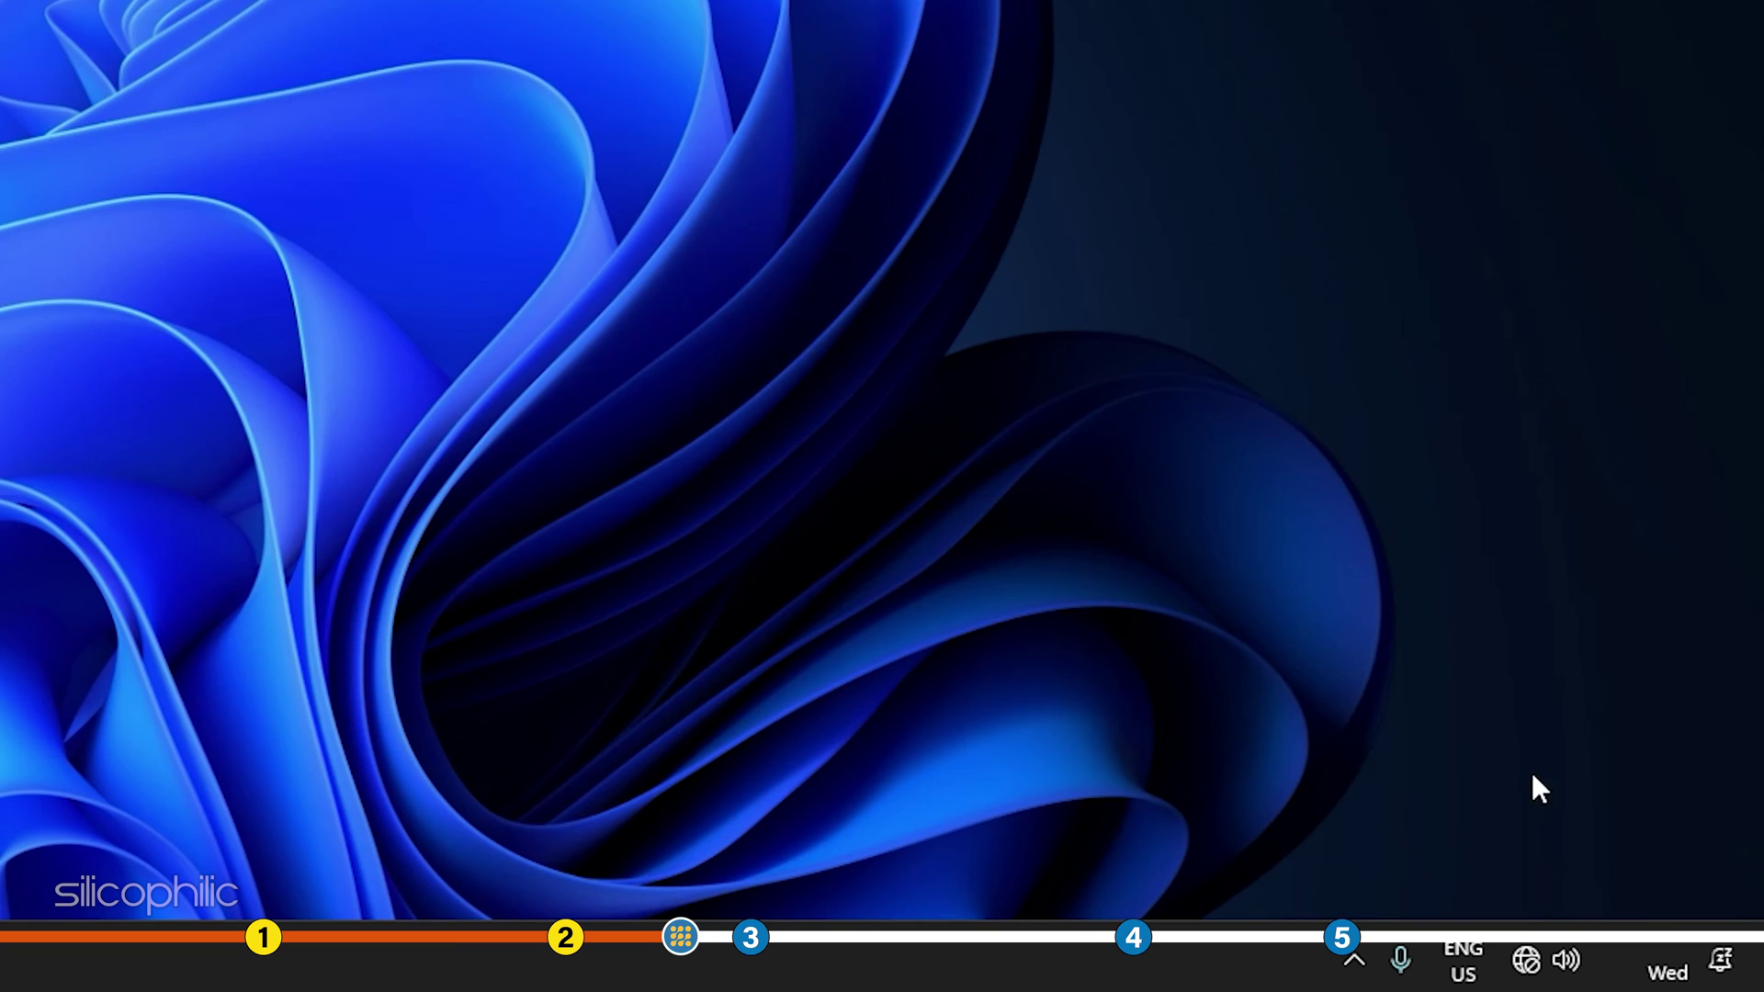
left_click(1524, 963)
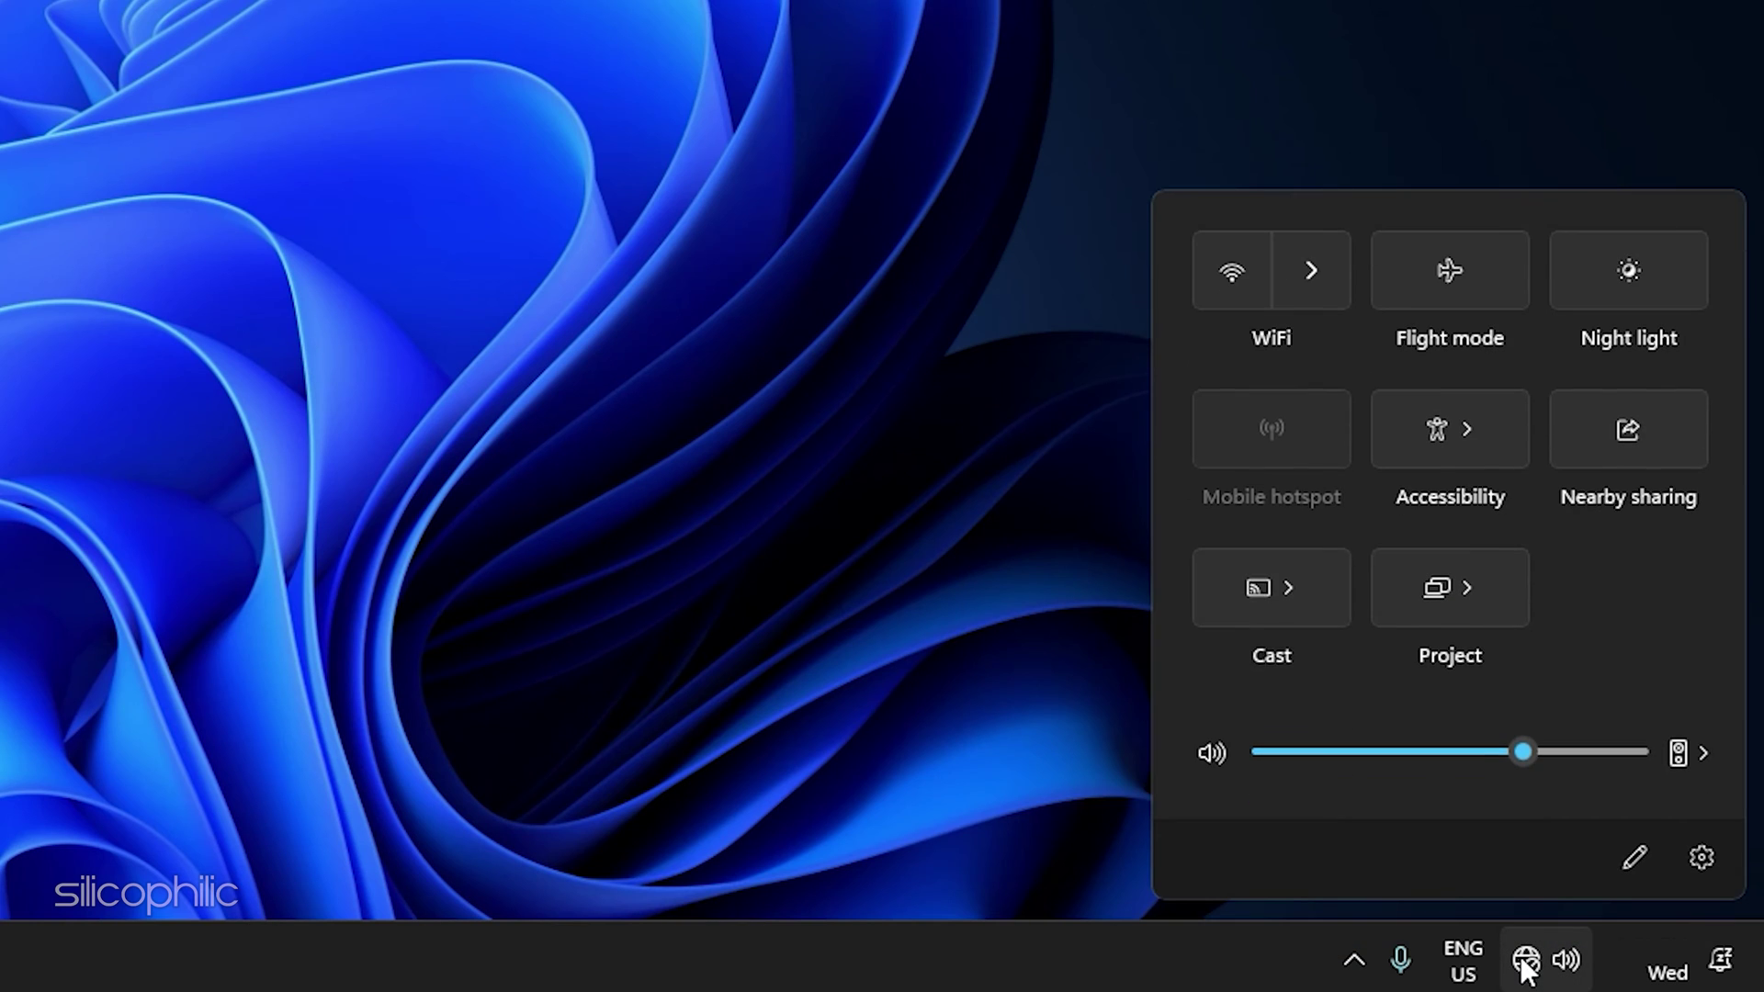
left_click(1228, 279)
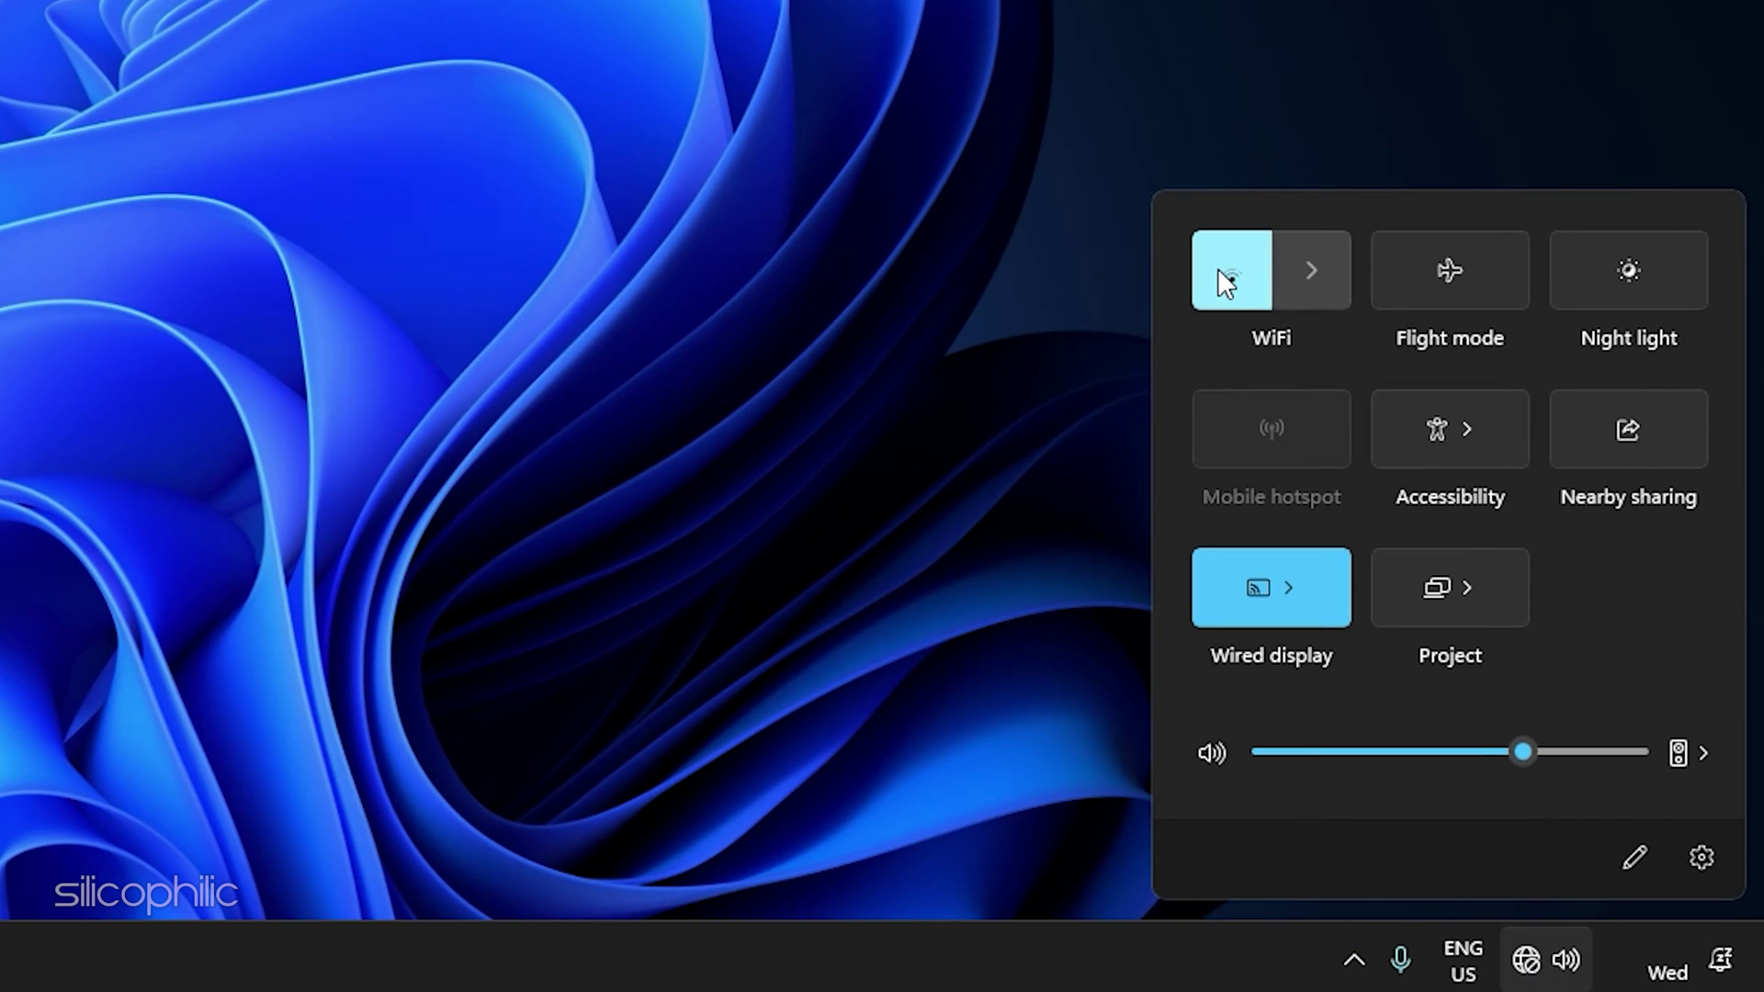
left_click(755, 53)
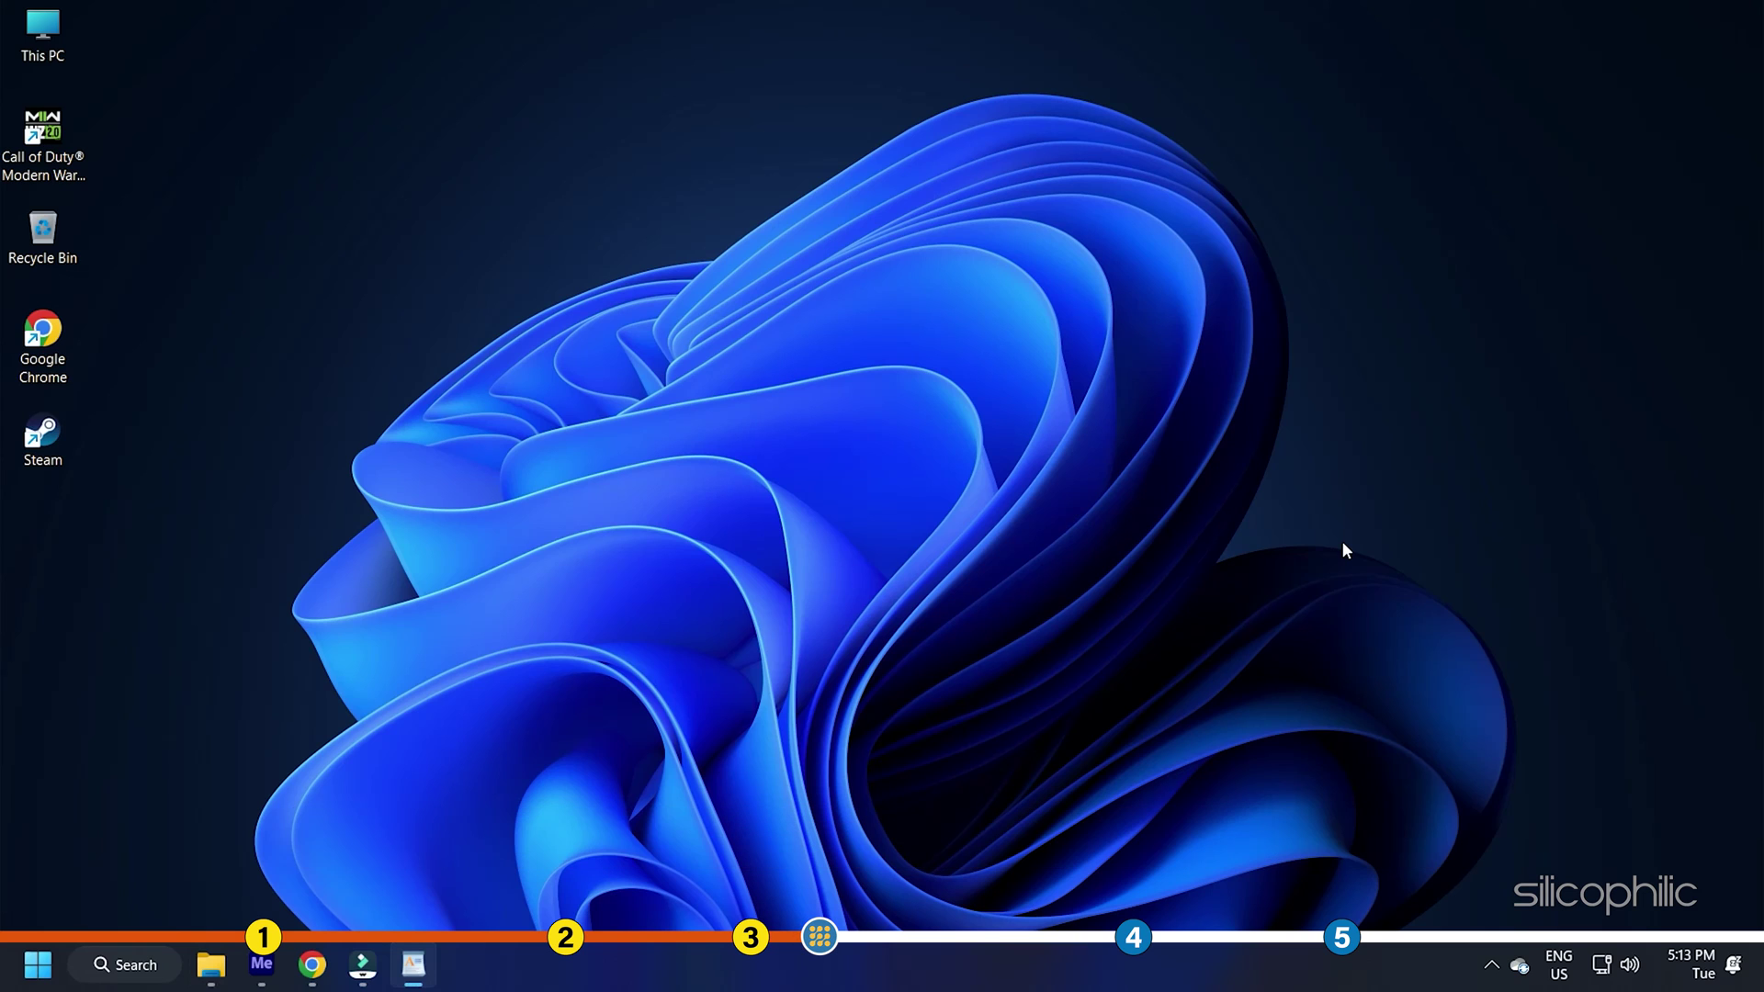
Search 'cont' in Windows search and launch Control Panel
left_click(129, 966)
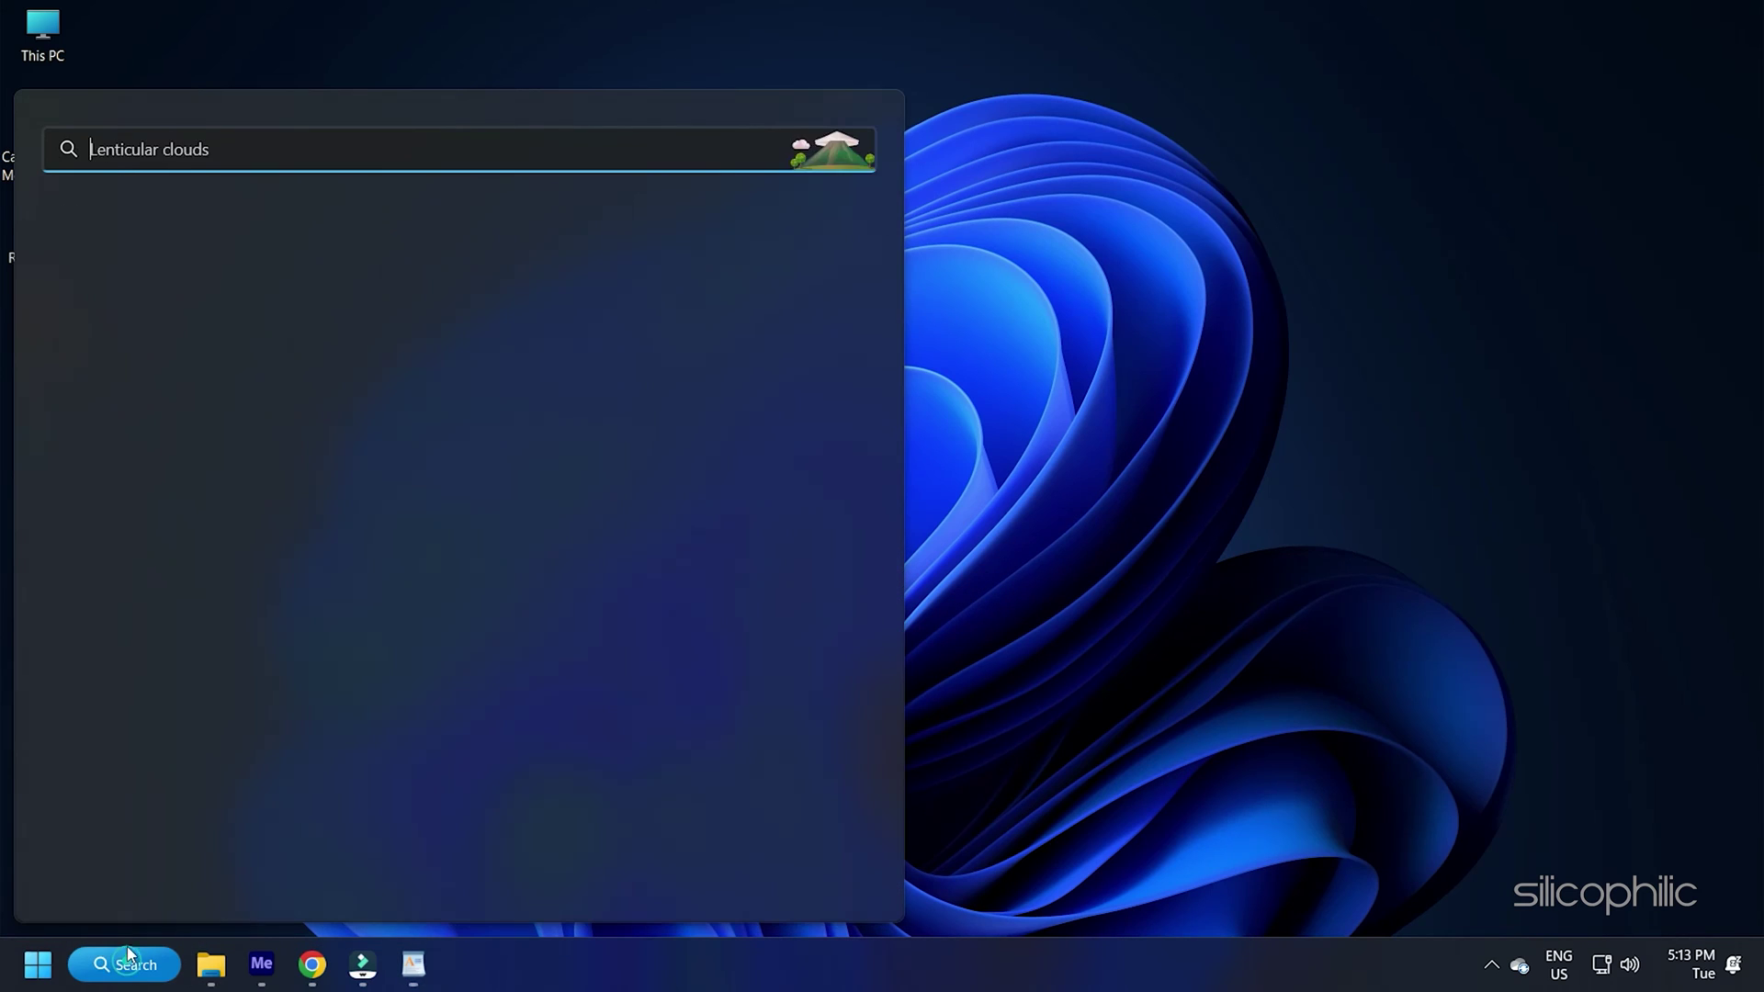
type("cont")
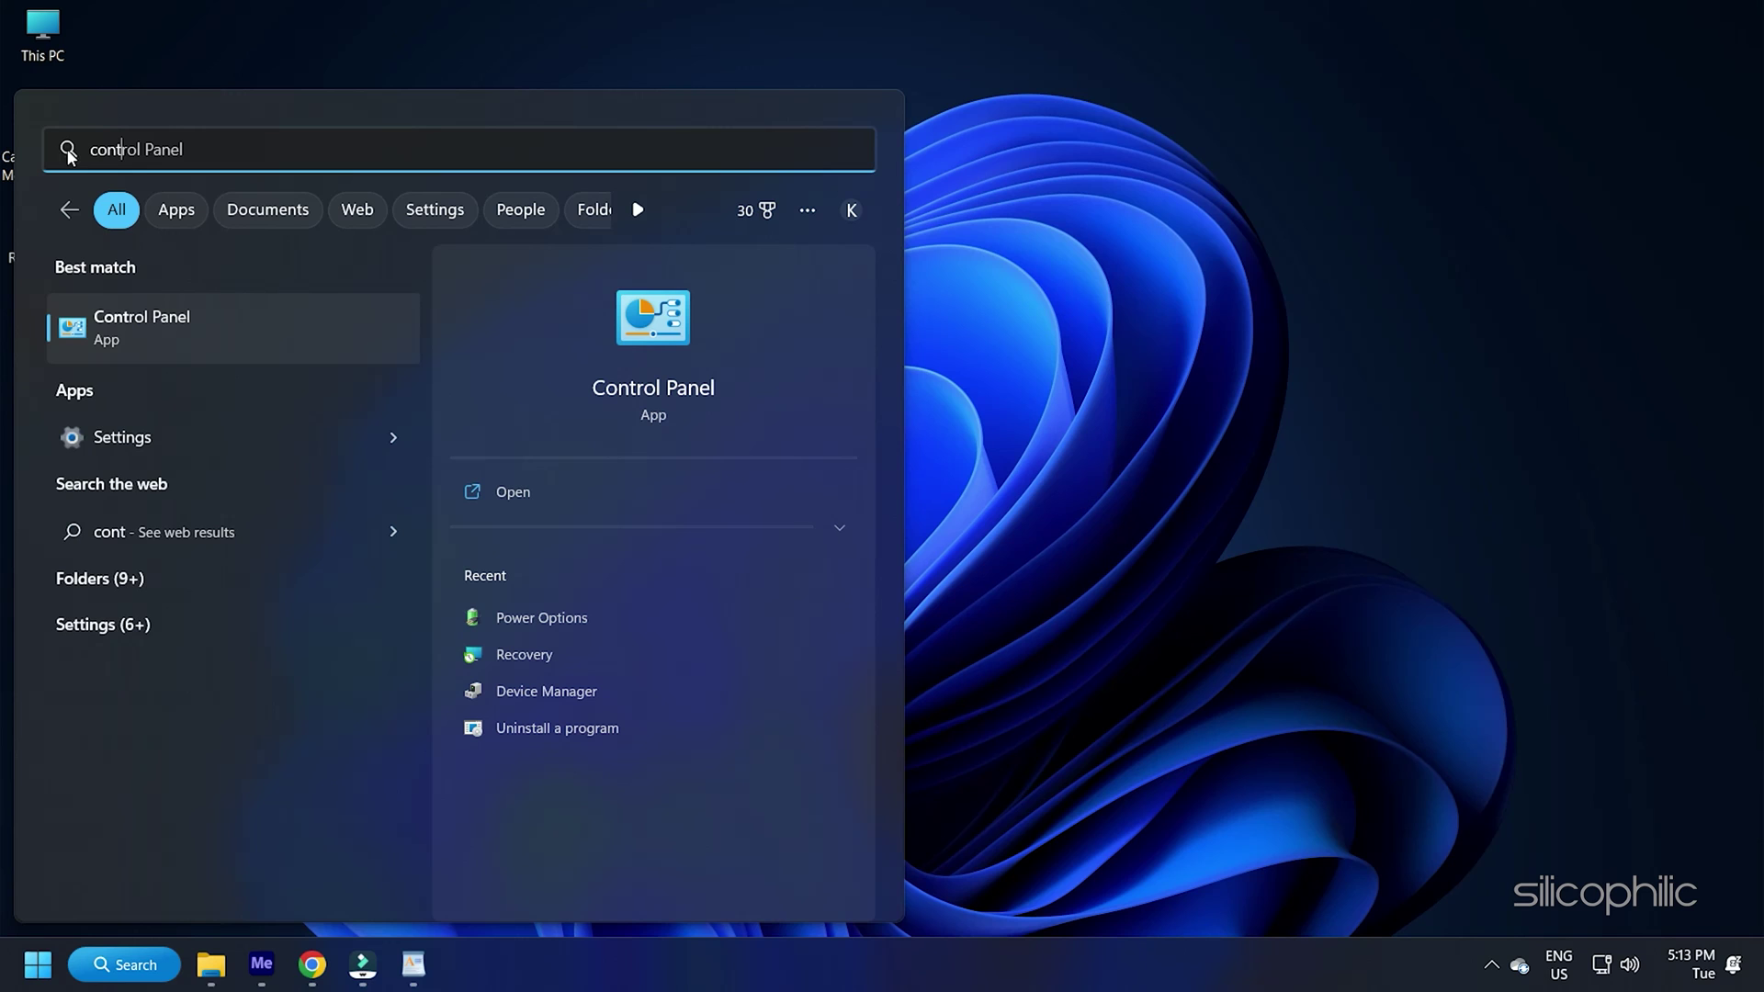
key("Tab")
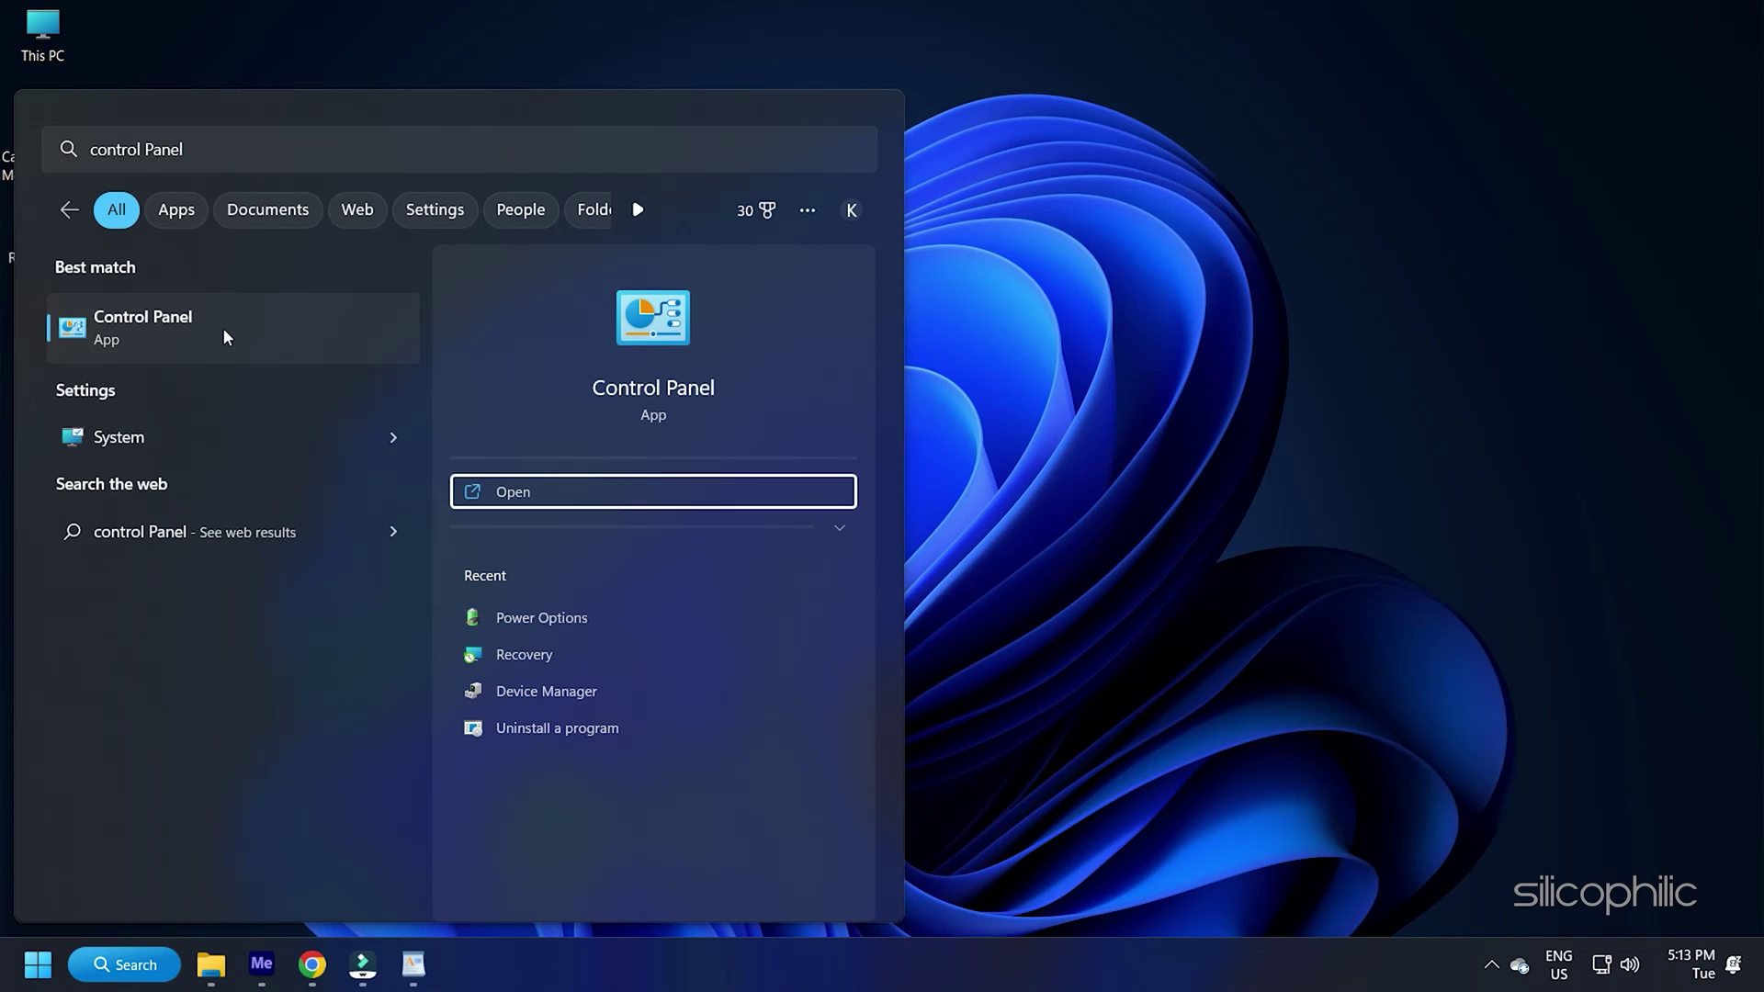
left_click(225, 333)
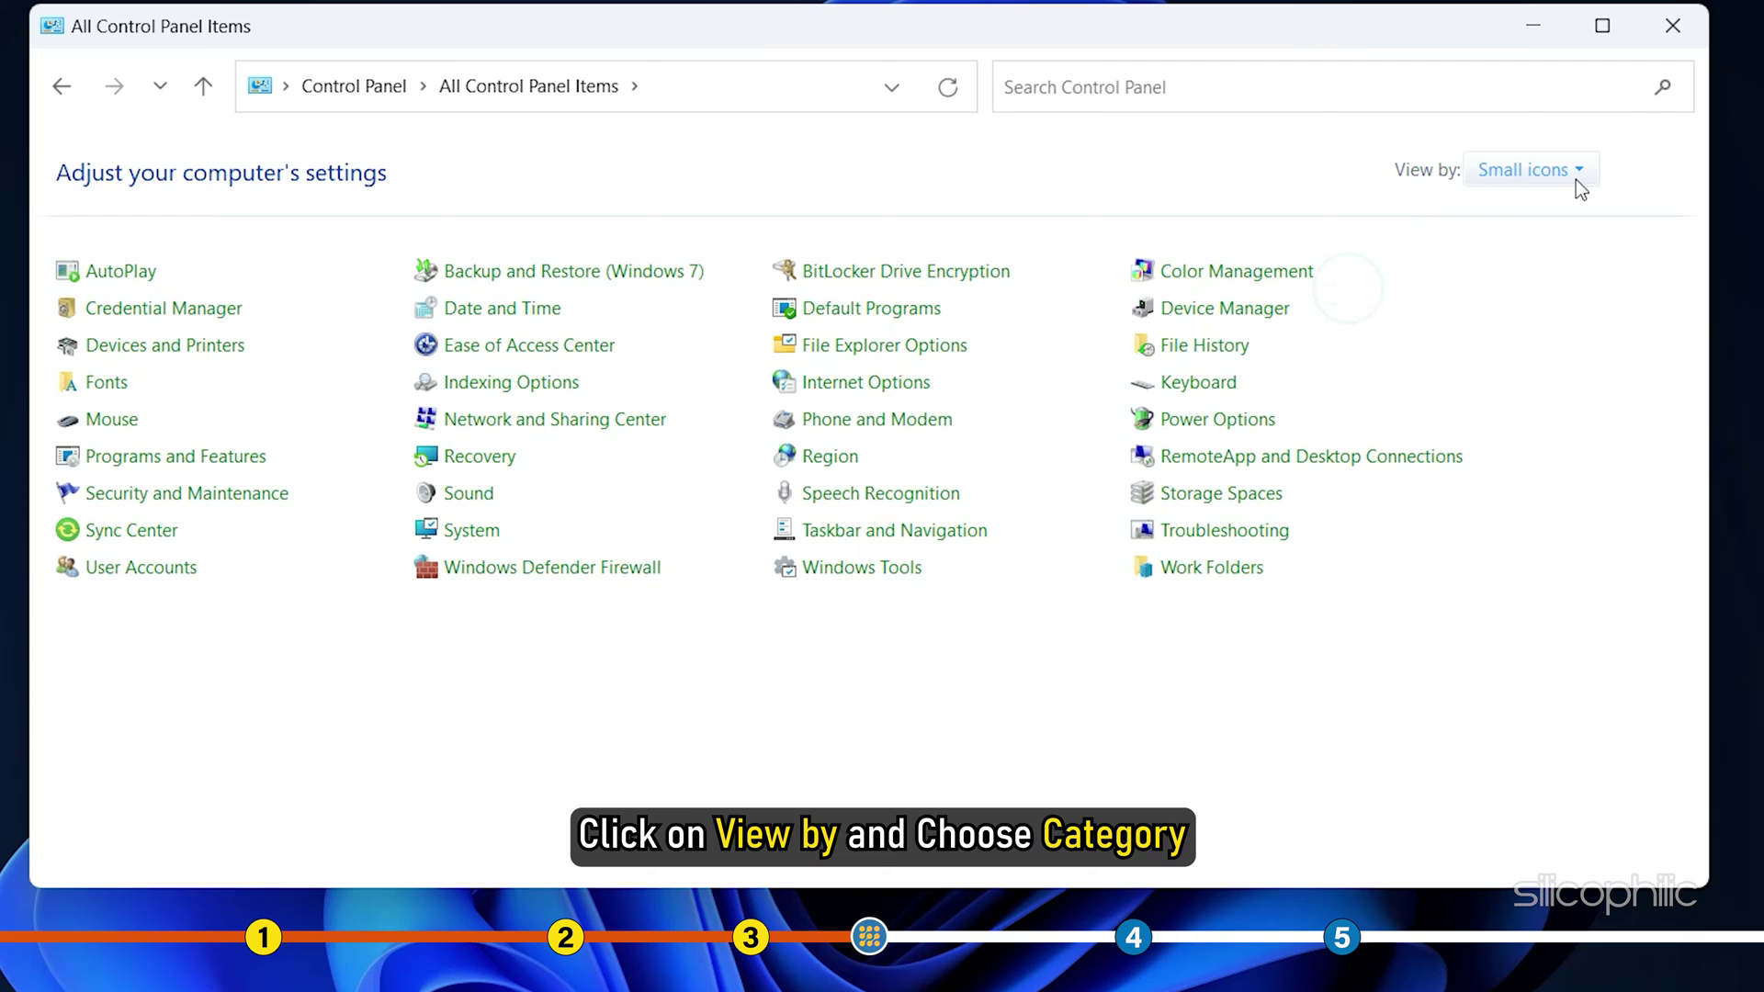
Set View by to Category and go to Network and Internet > Network and Sharing Center
left_click(1576, 180)
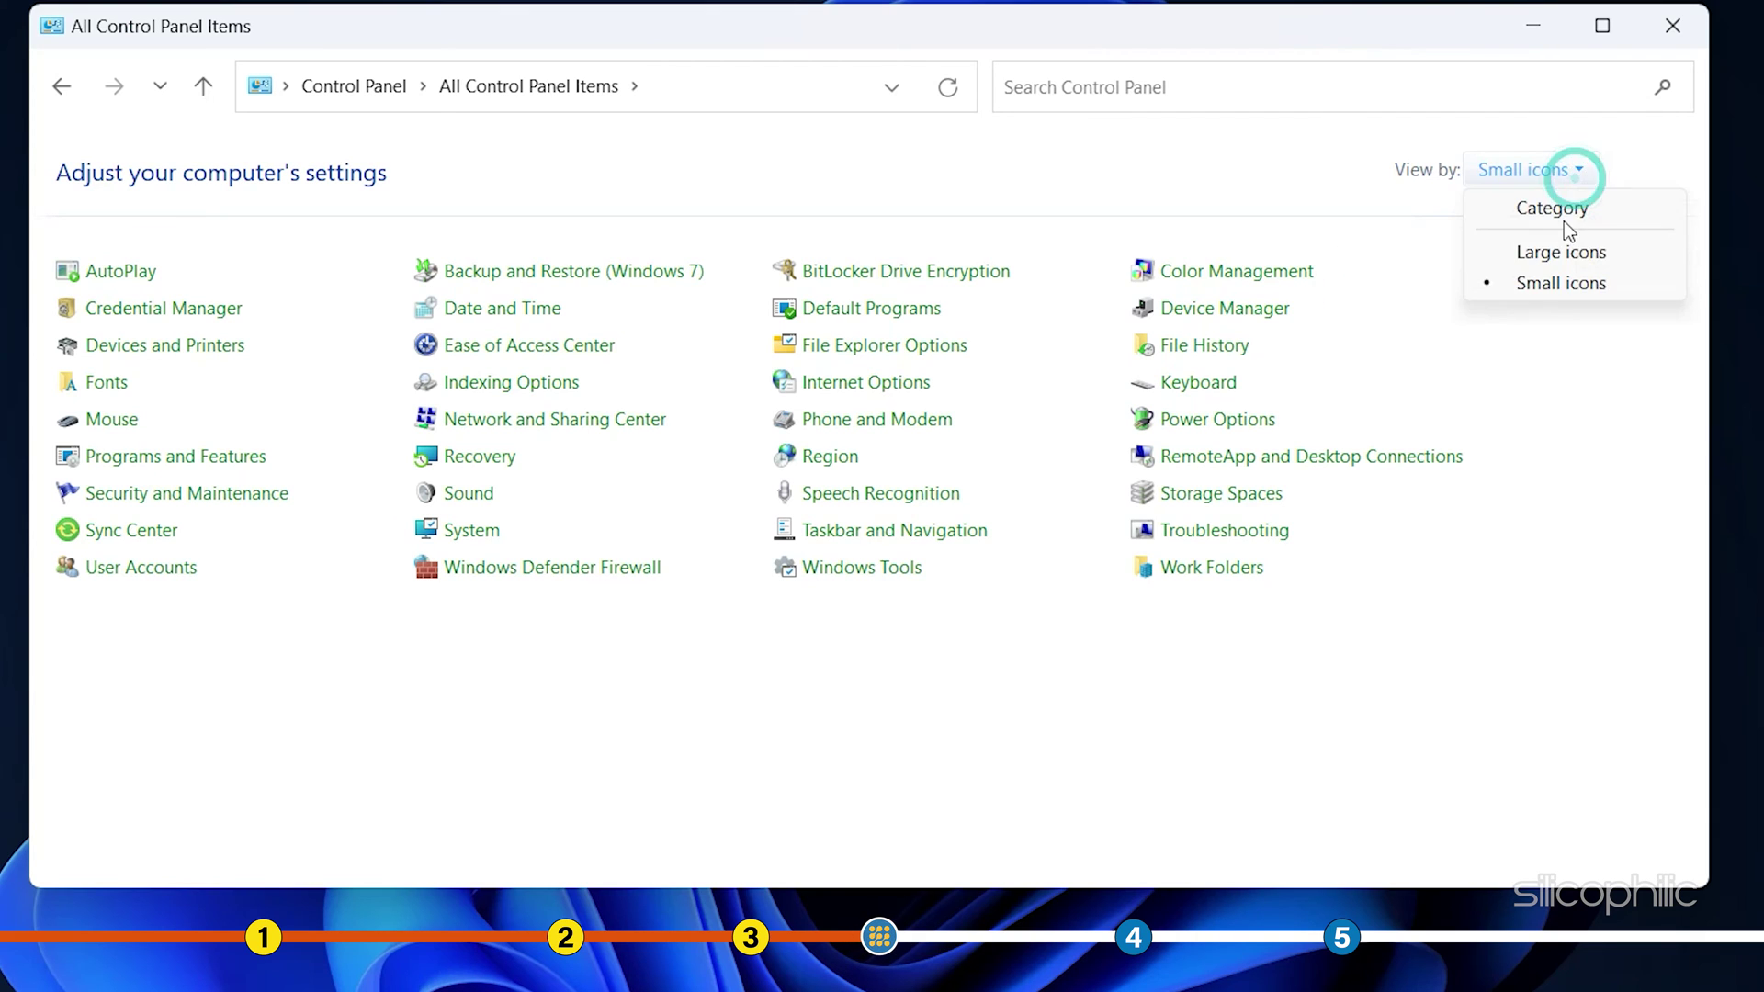
left_click(1564, 222)
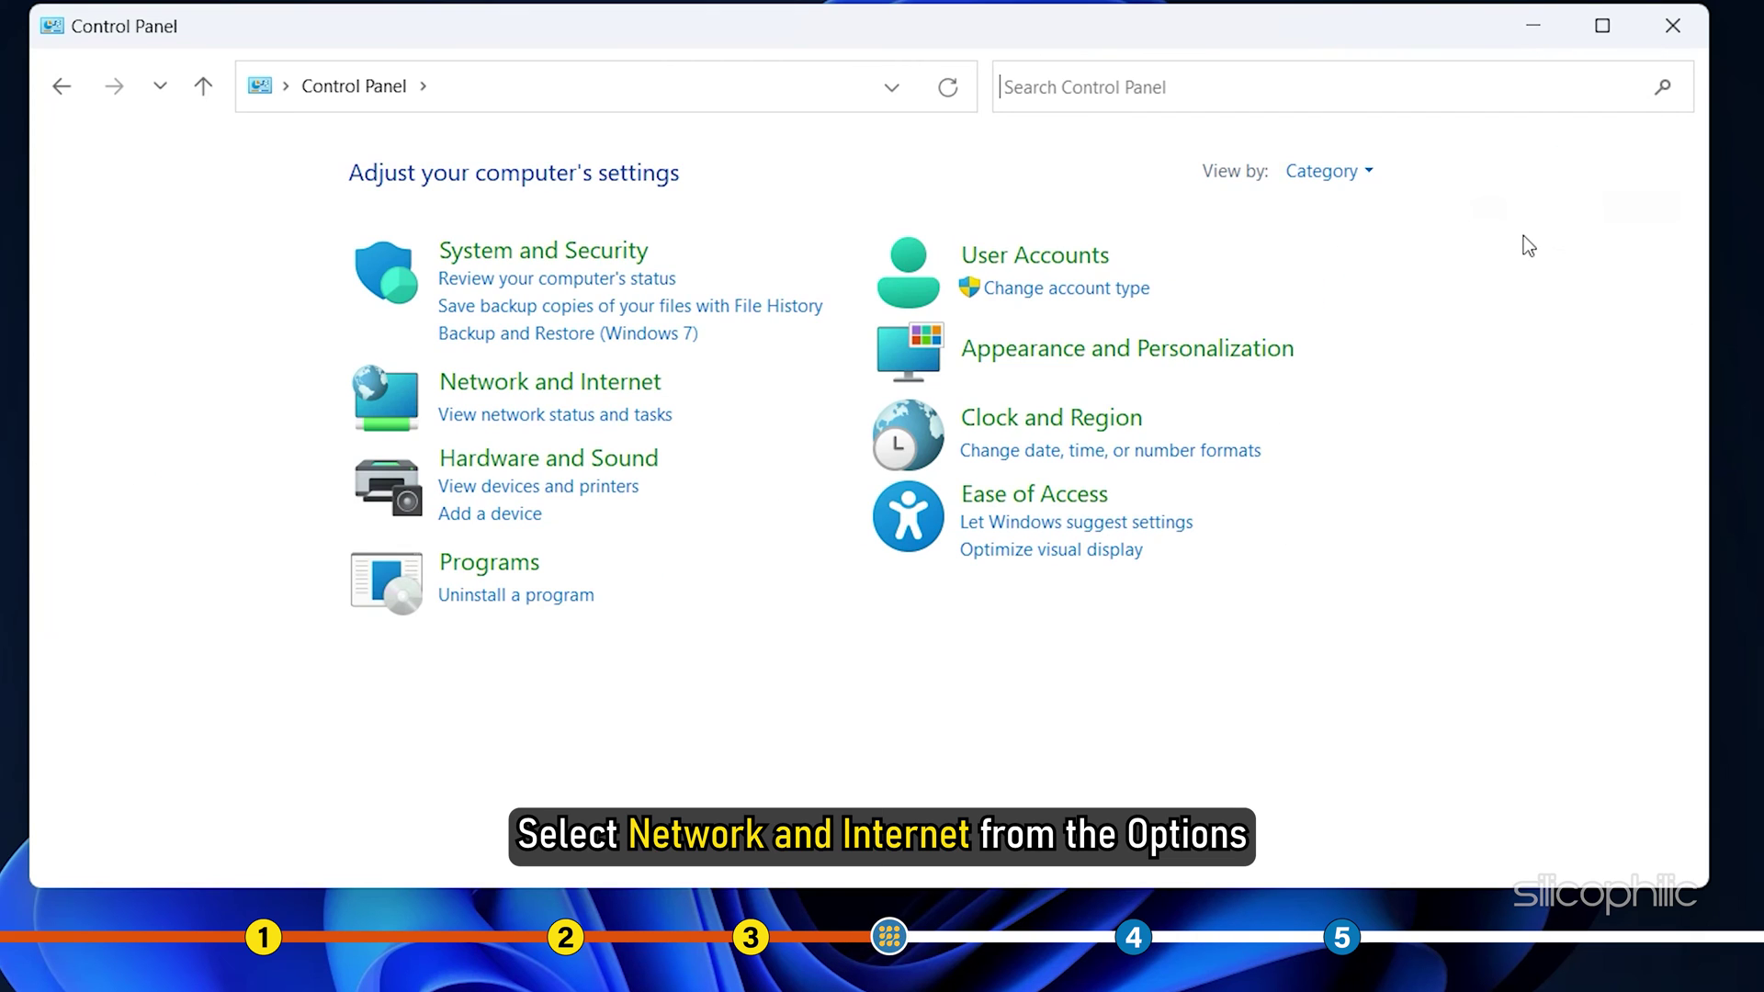
left_click(646, 388)
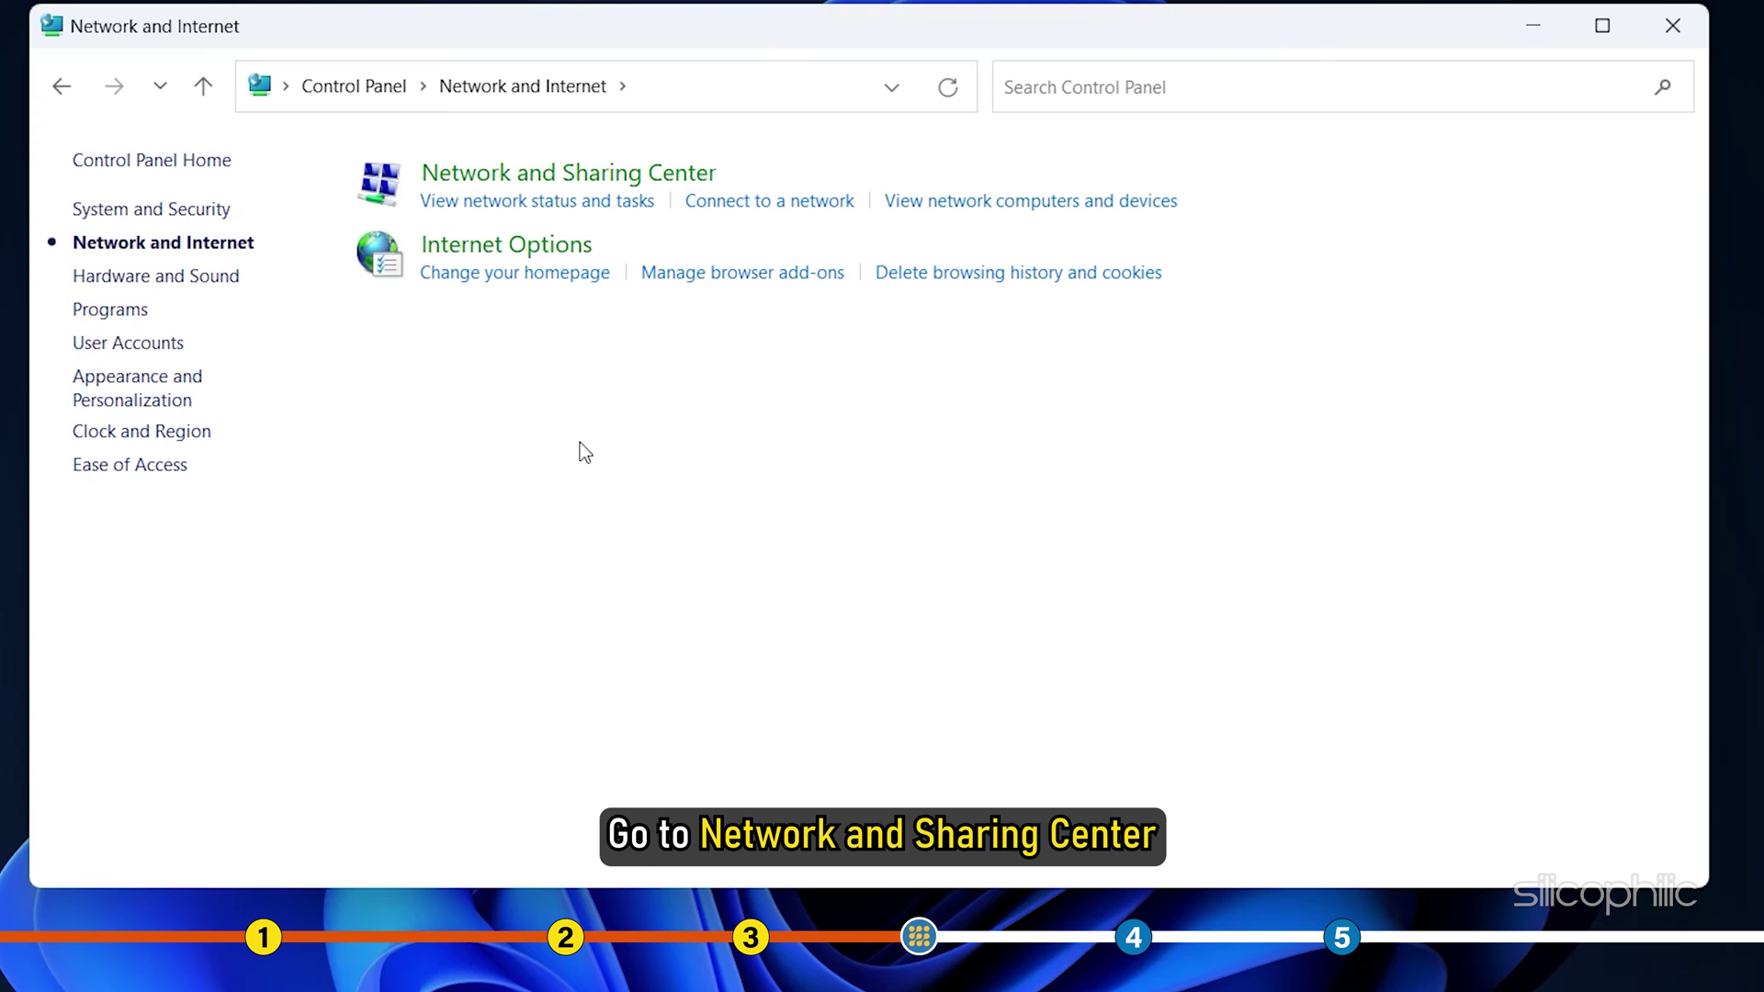
left_click(583, 203)
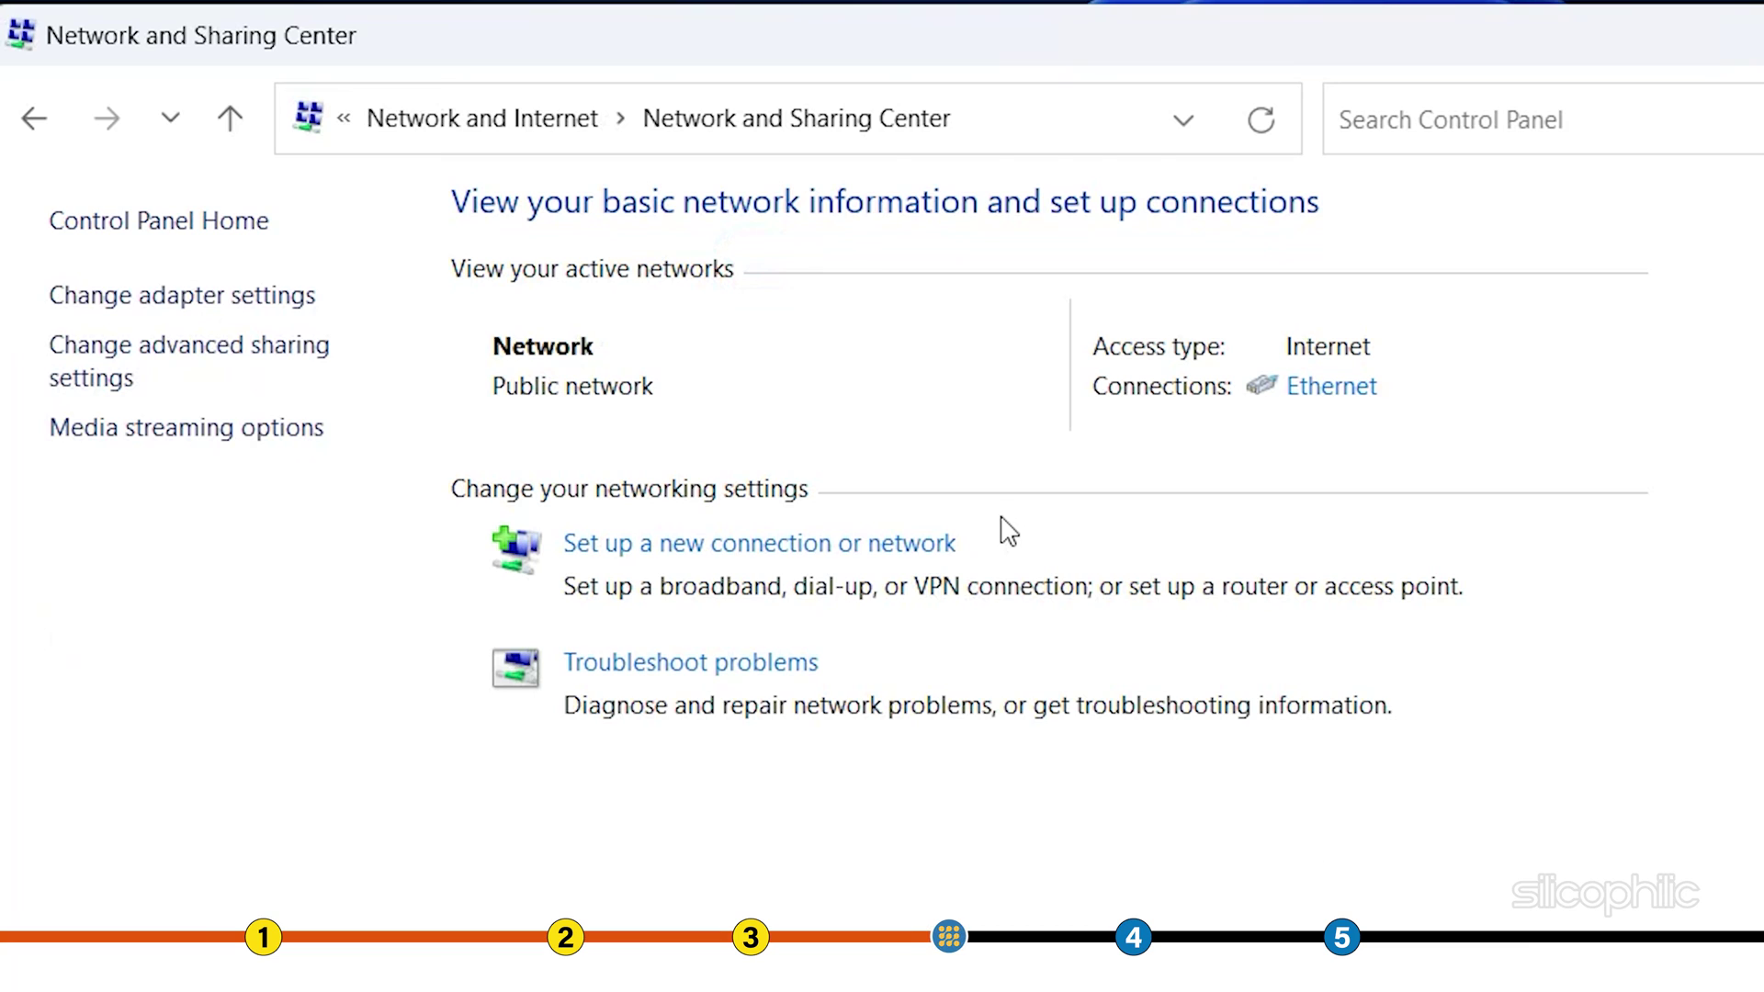
Disable and re-enable the Ethernet adapter, then close both network windows
left_click(211, 300)
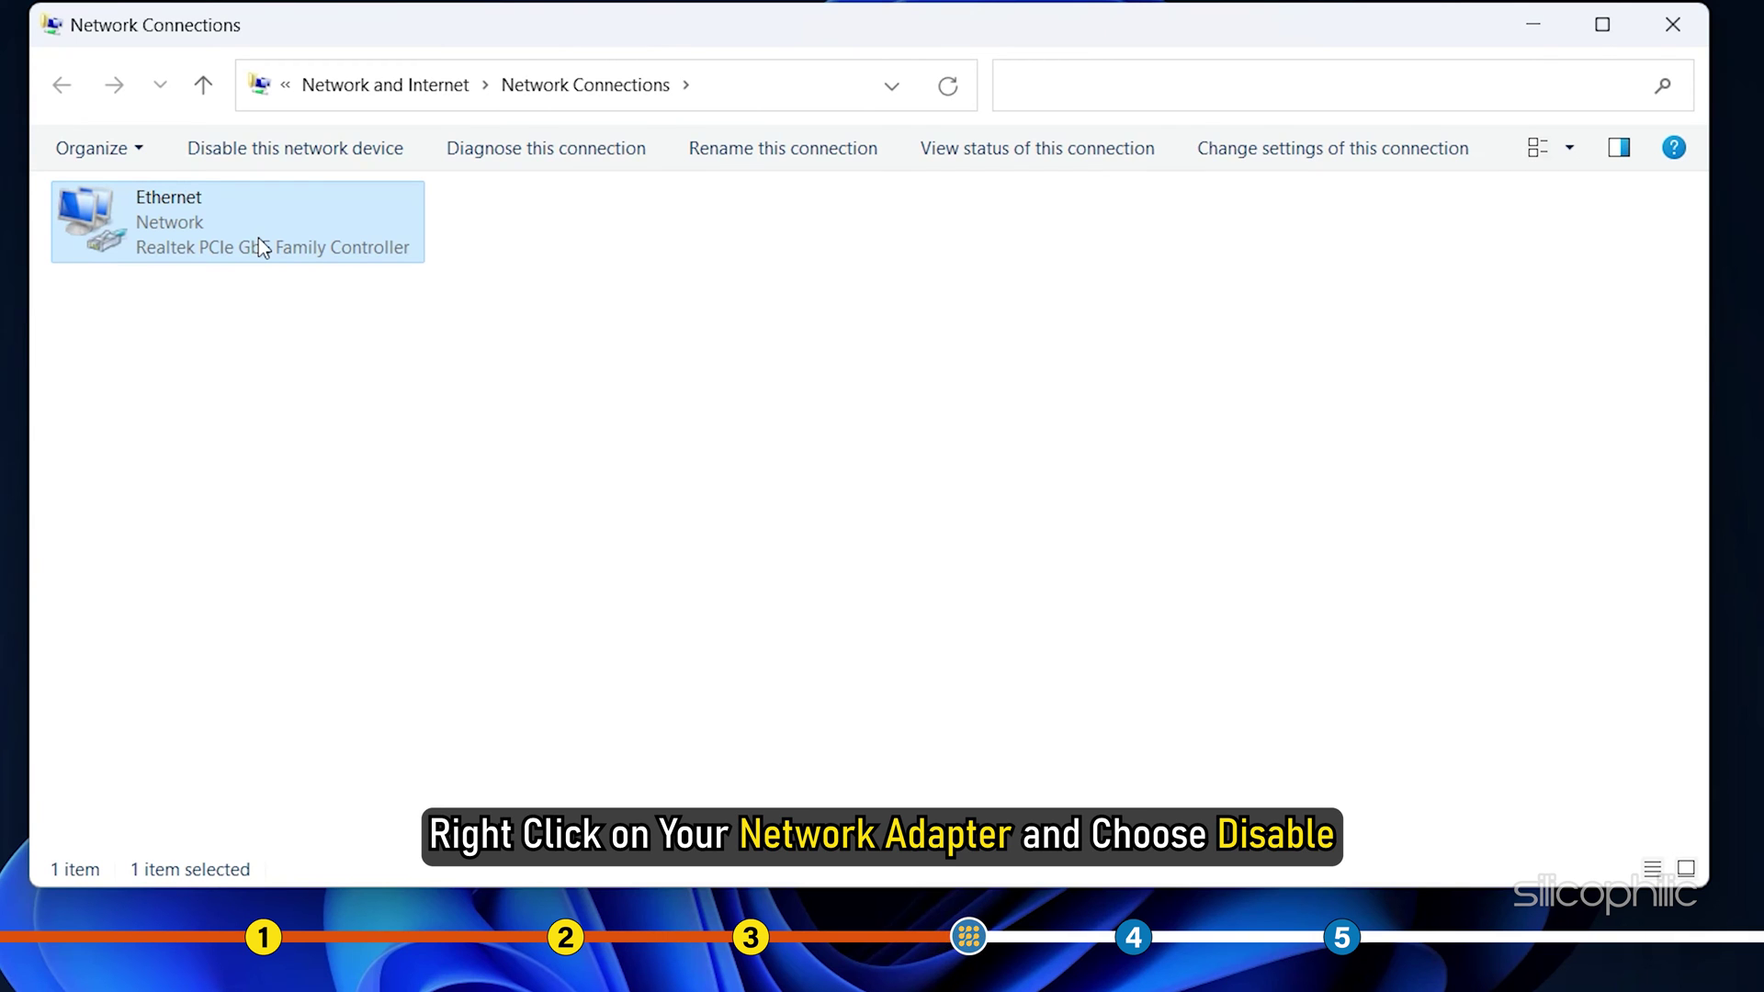
right_click(258, 239)
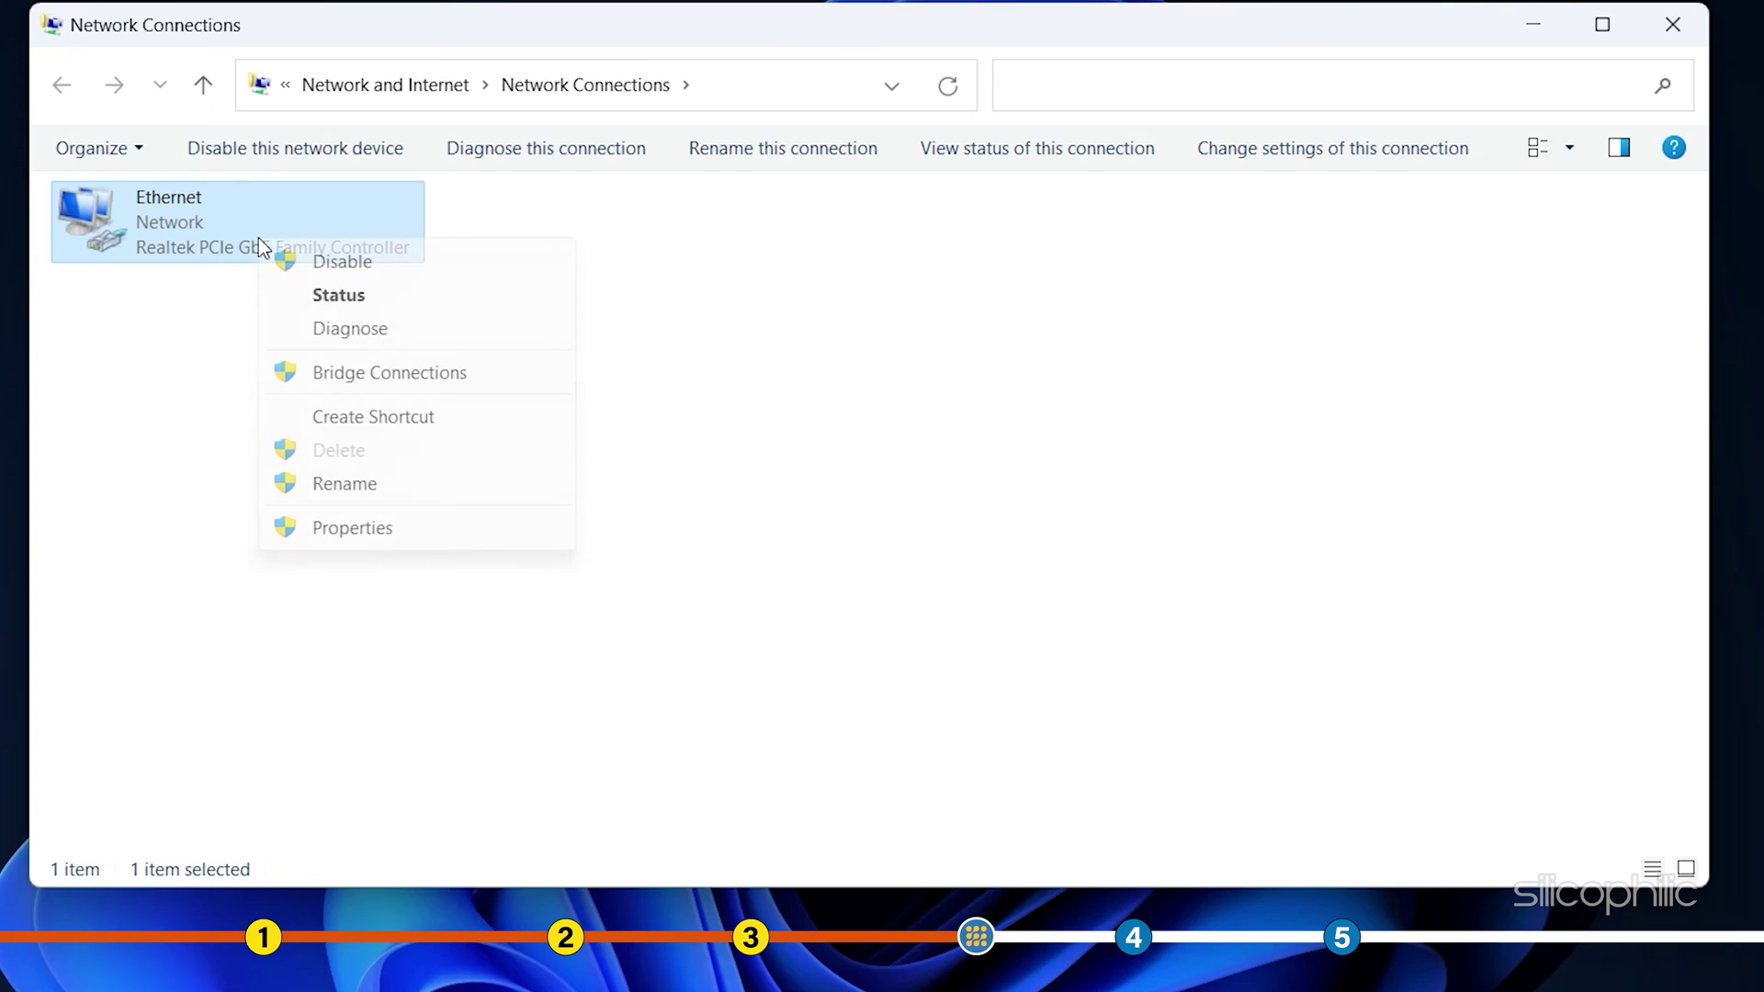
left_click(329, 267)
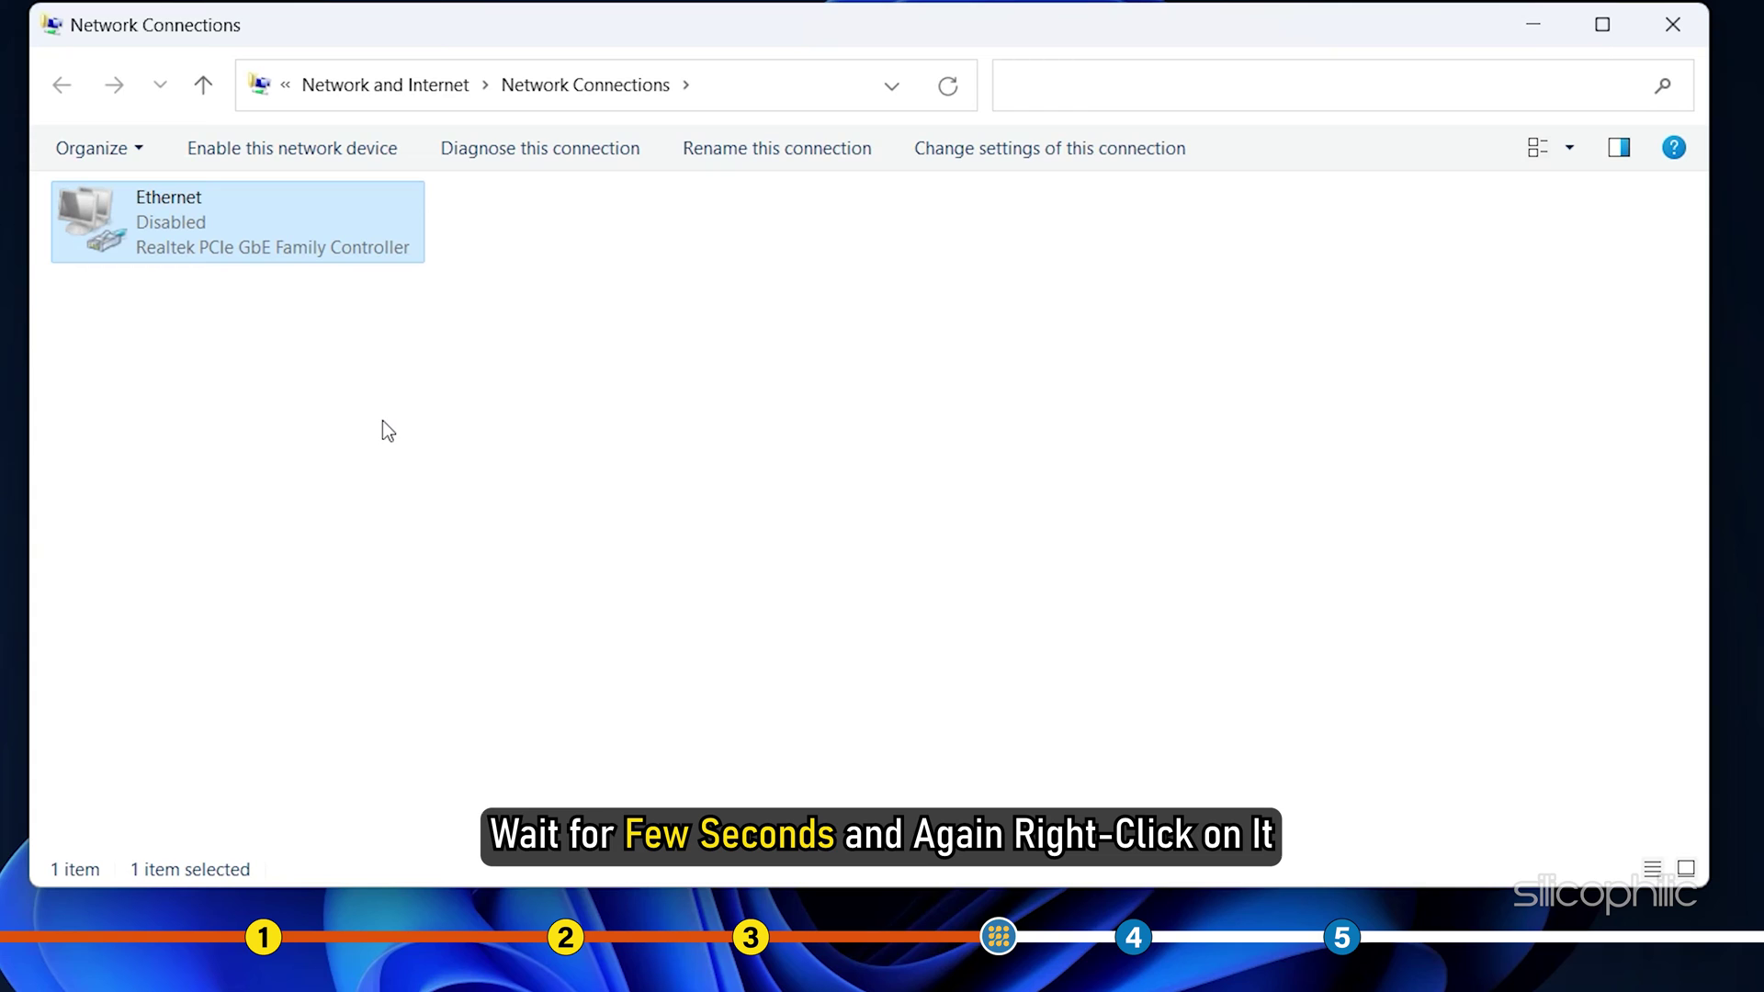
right_click(328, 237)
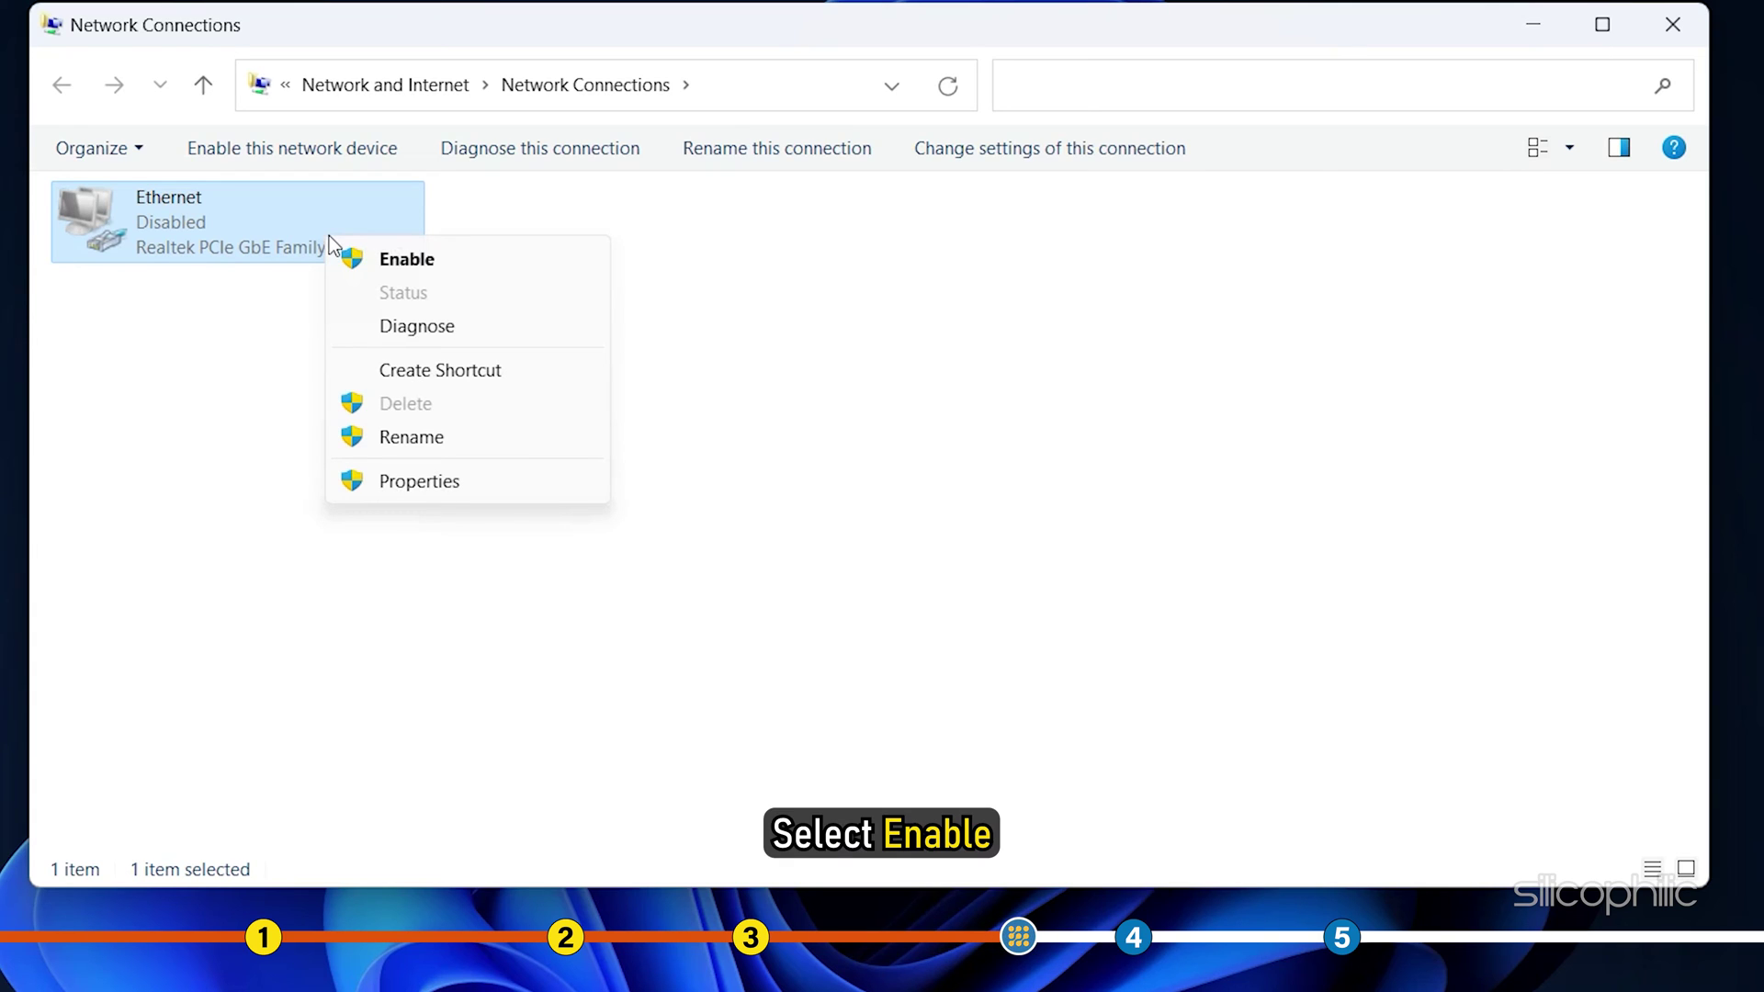
left_click(481, 267)
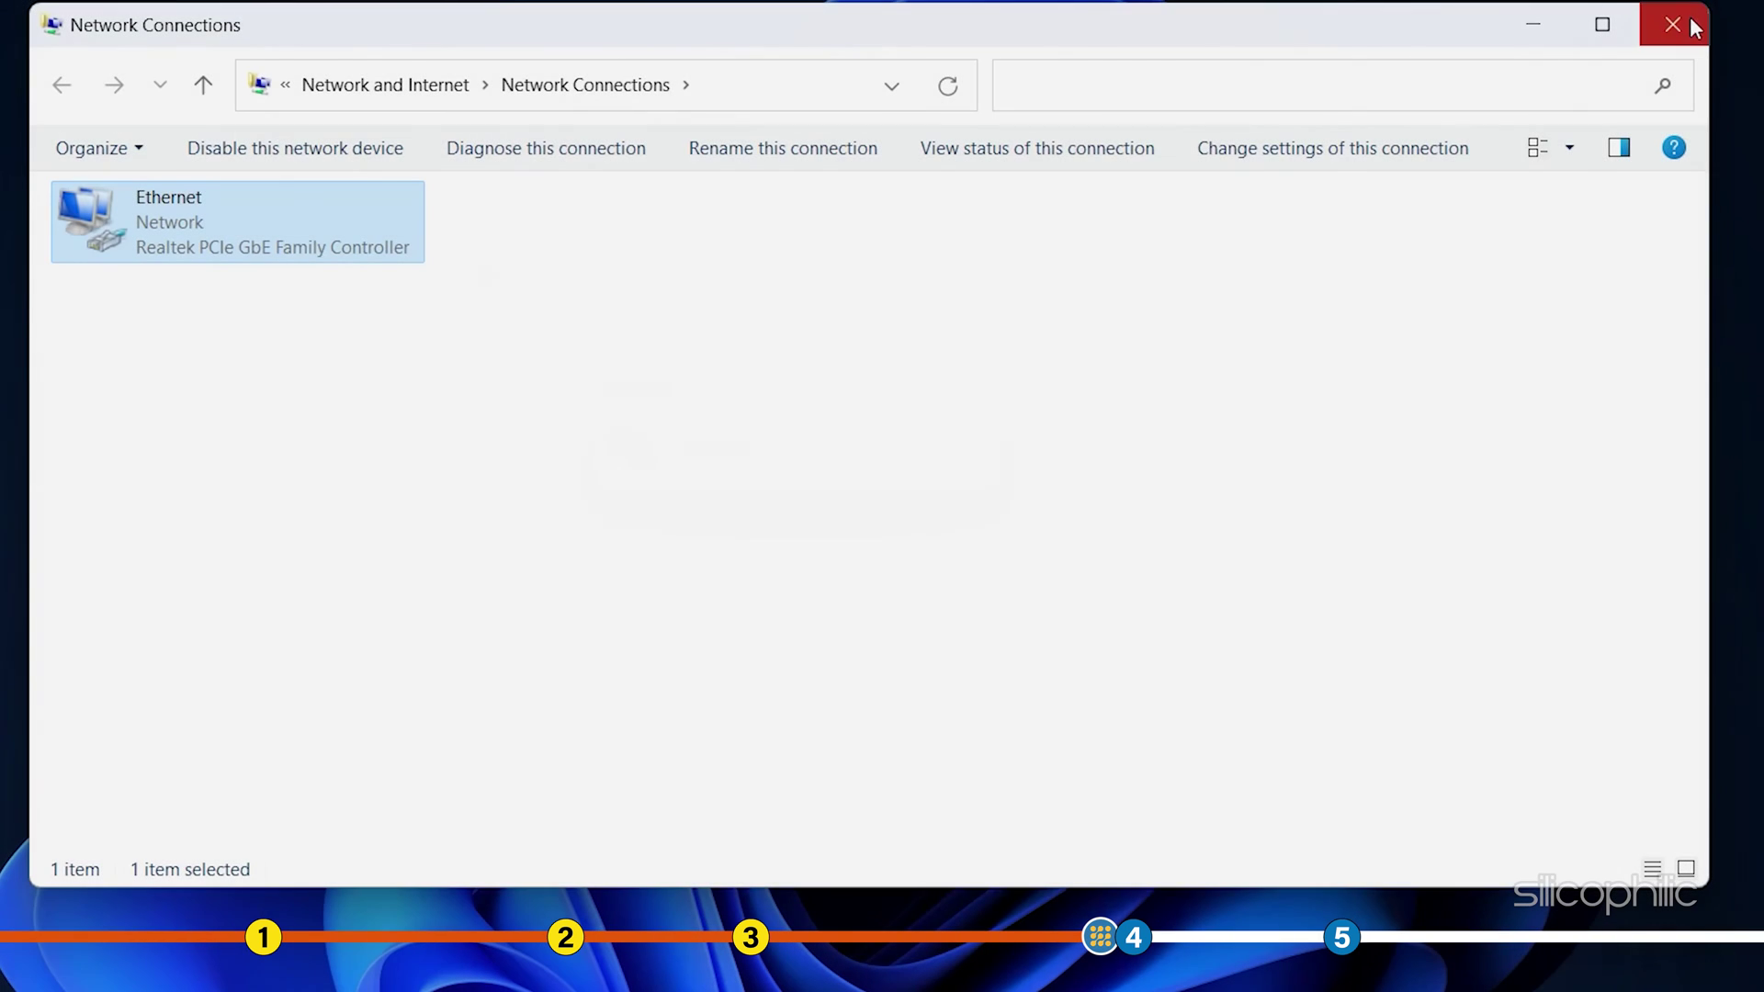
left_click(1672, 27)
left_click(1672, 28)
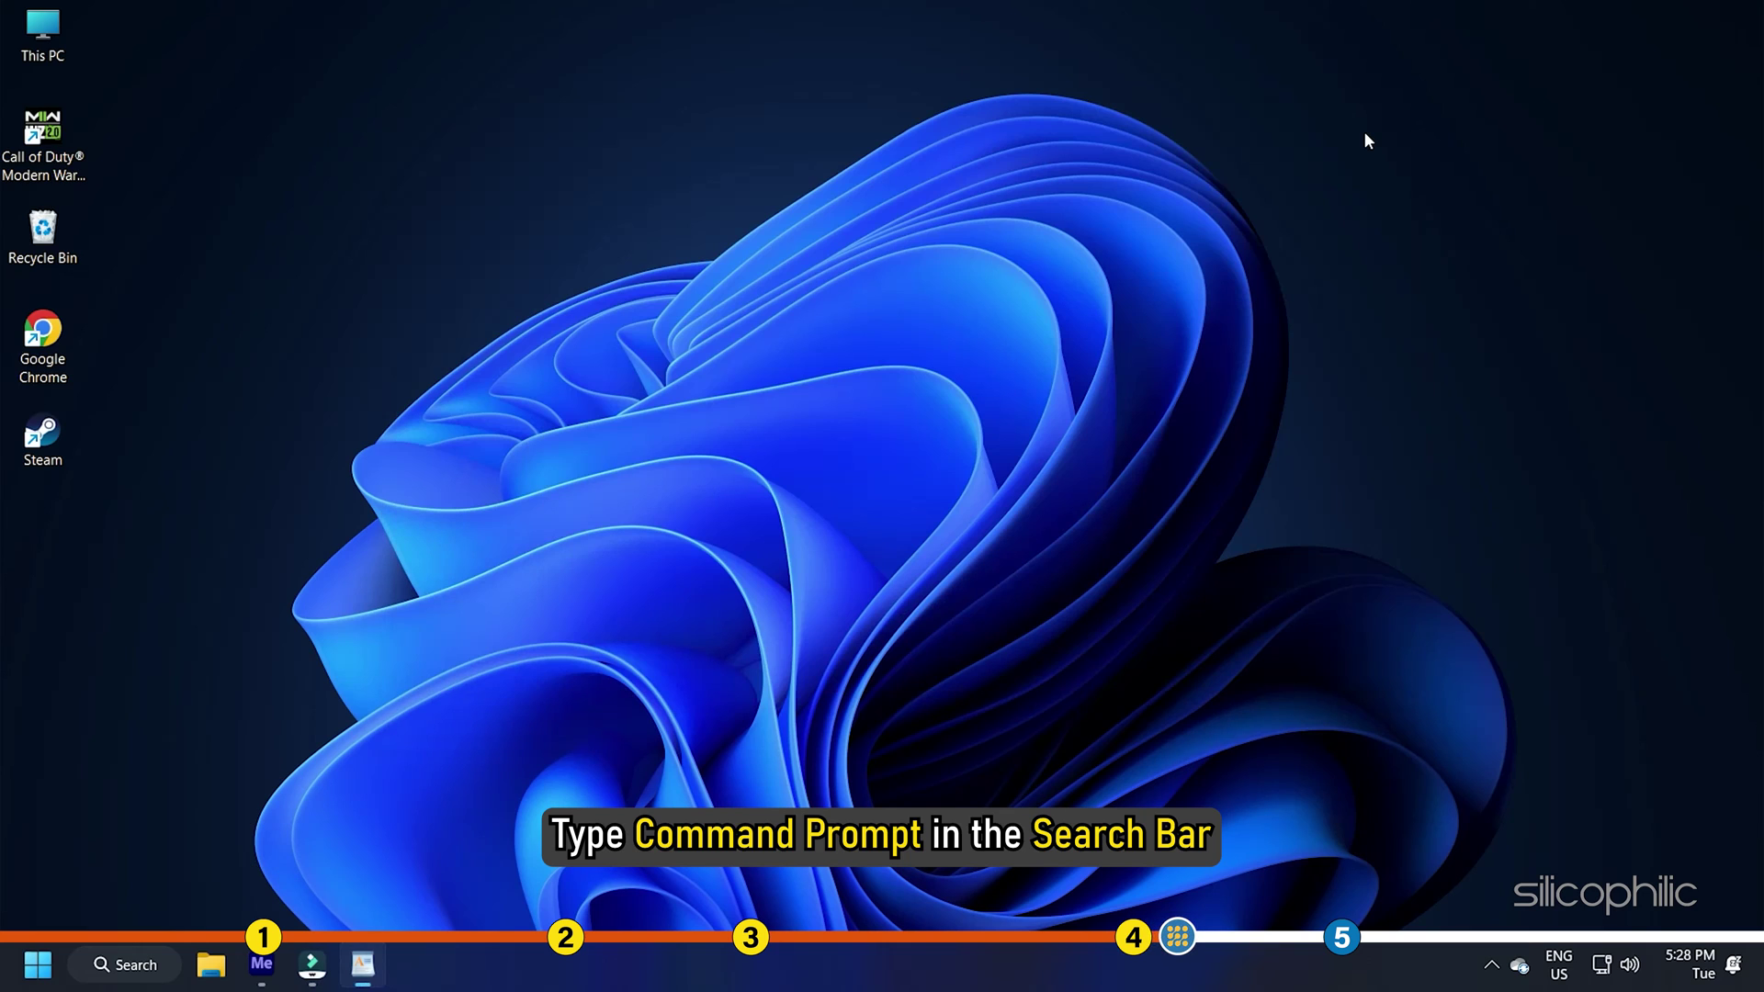
Find Command Prompt via search 'comm' and run it as administrator
left_click(97, 969)
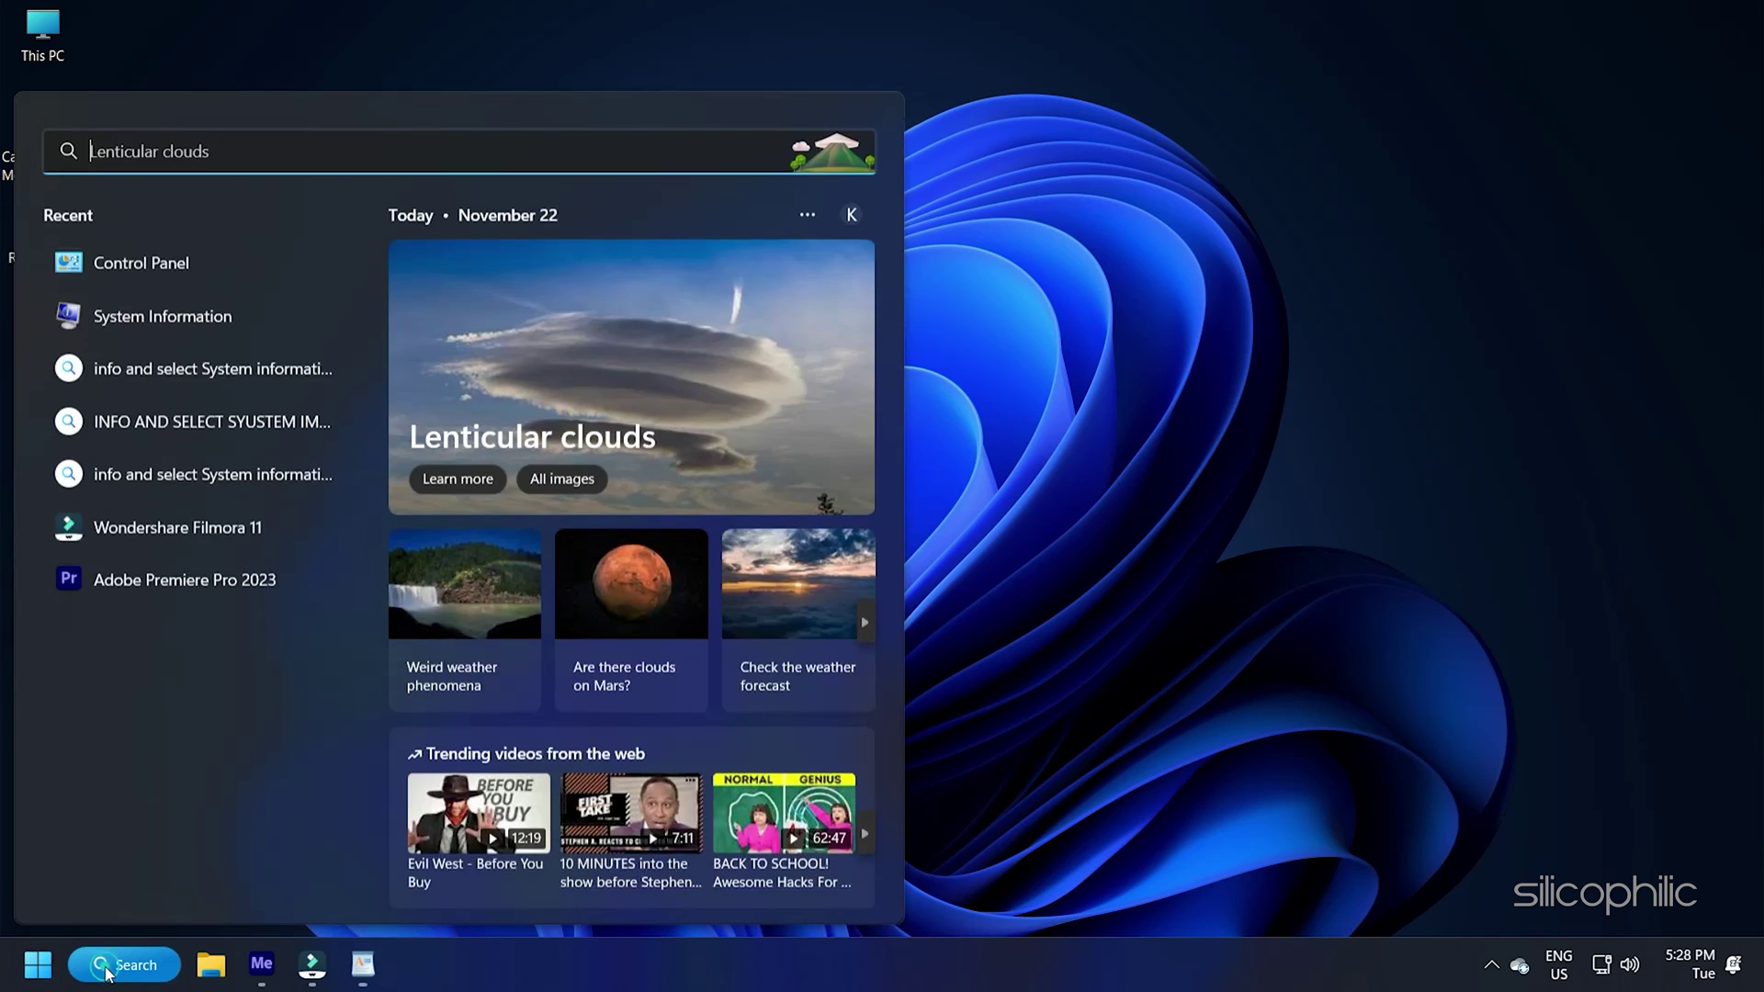
type("comma")
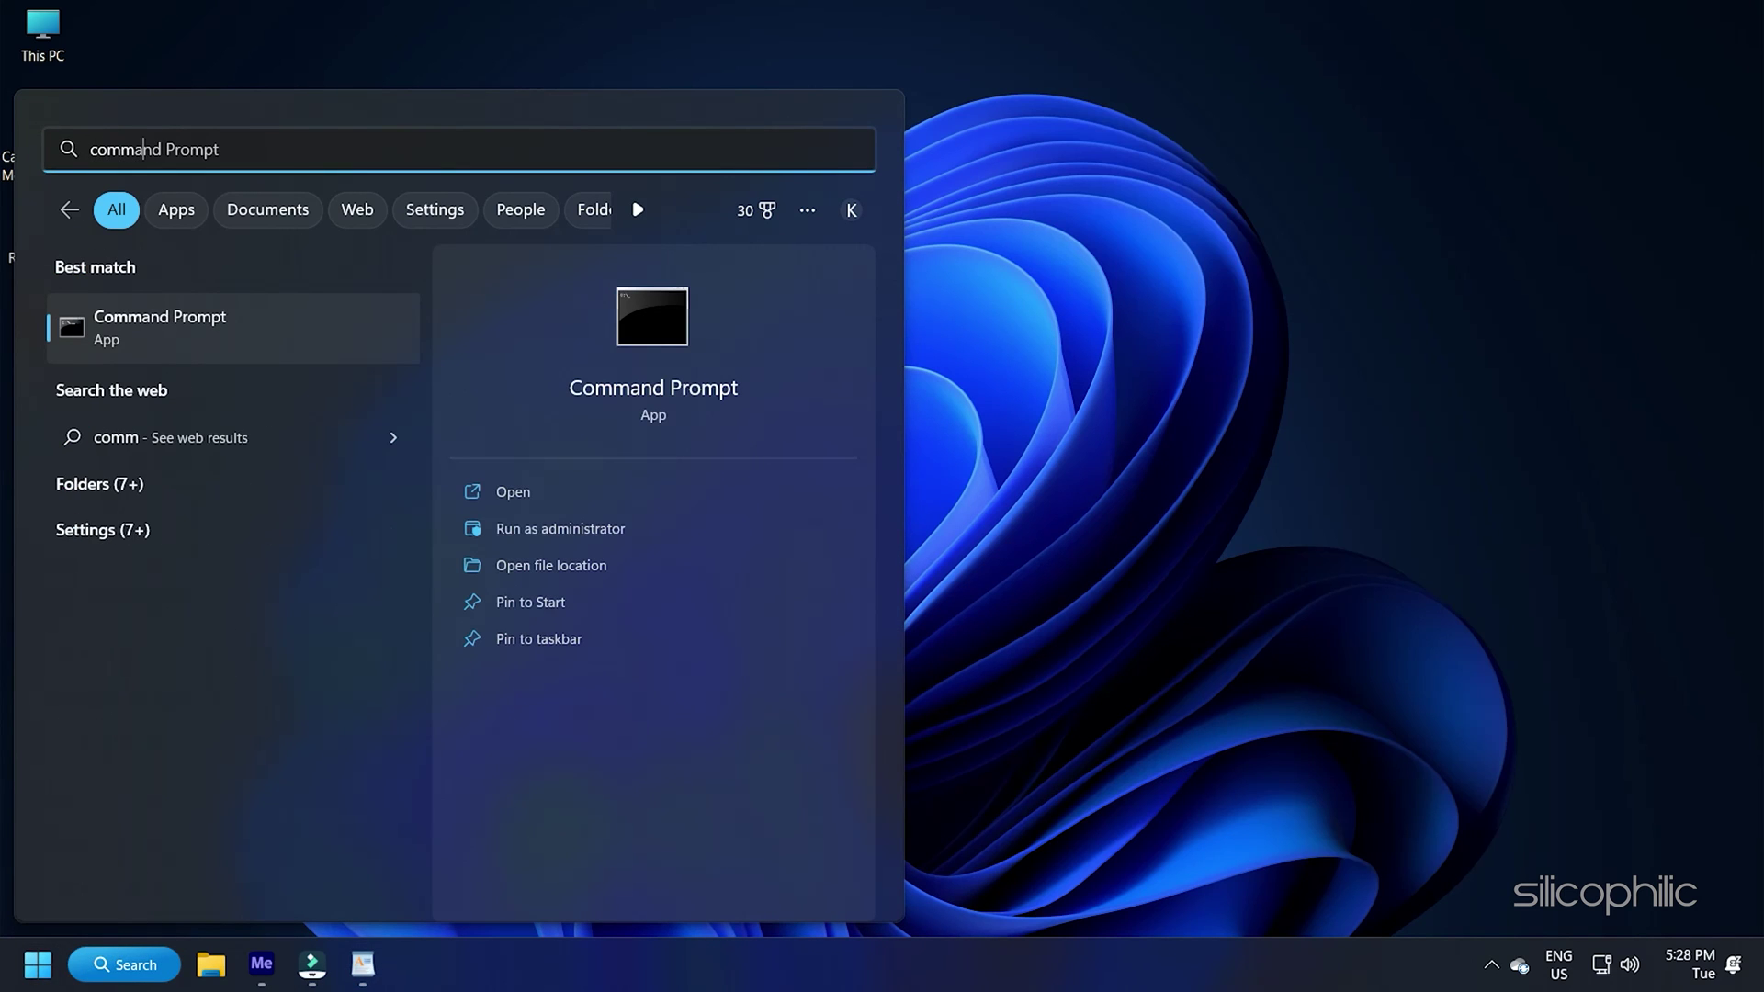
key("Tab")
right_click(282, 347)
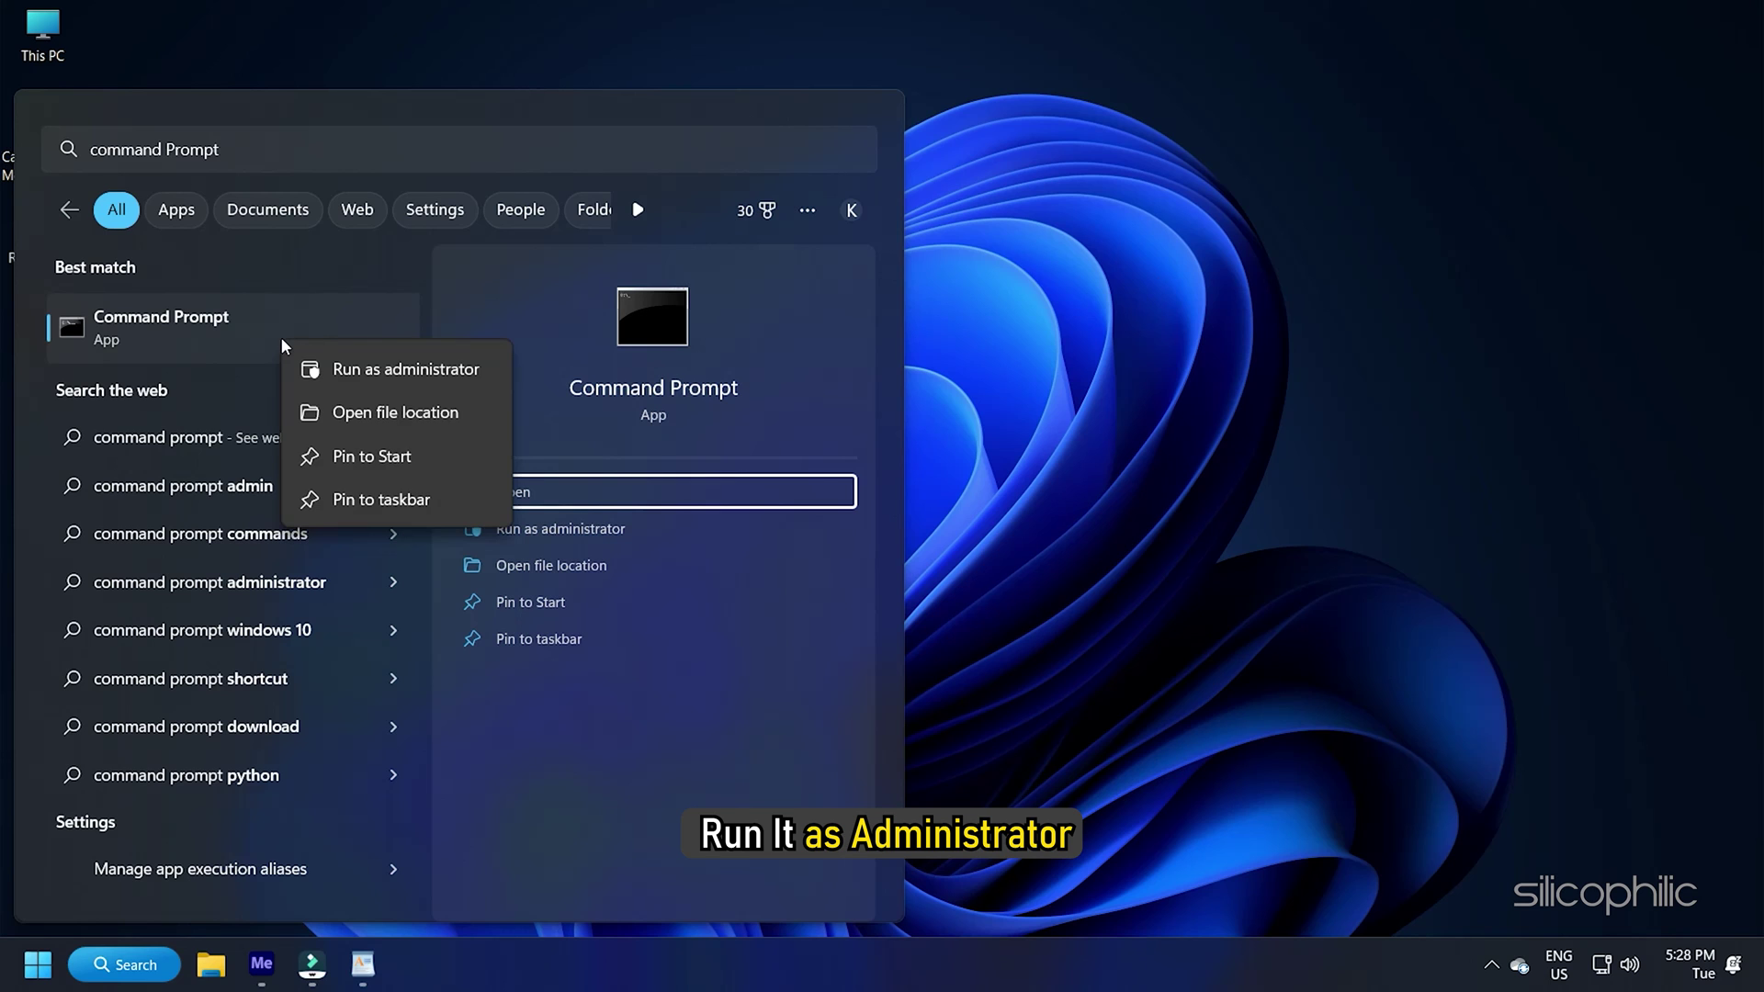
left_click(351, 372)
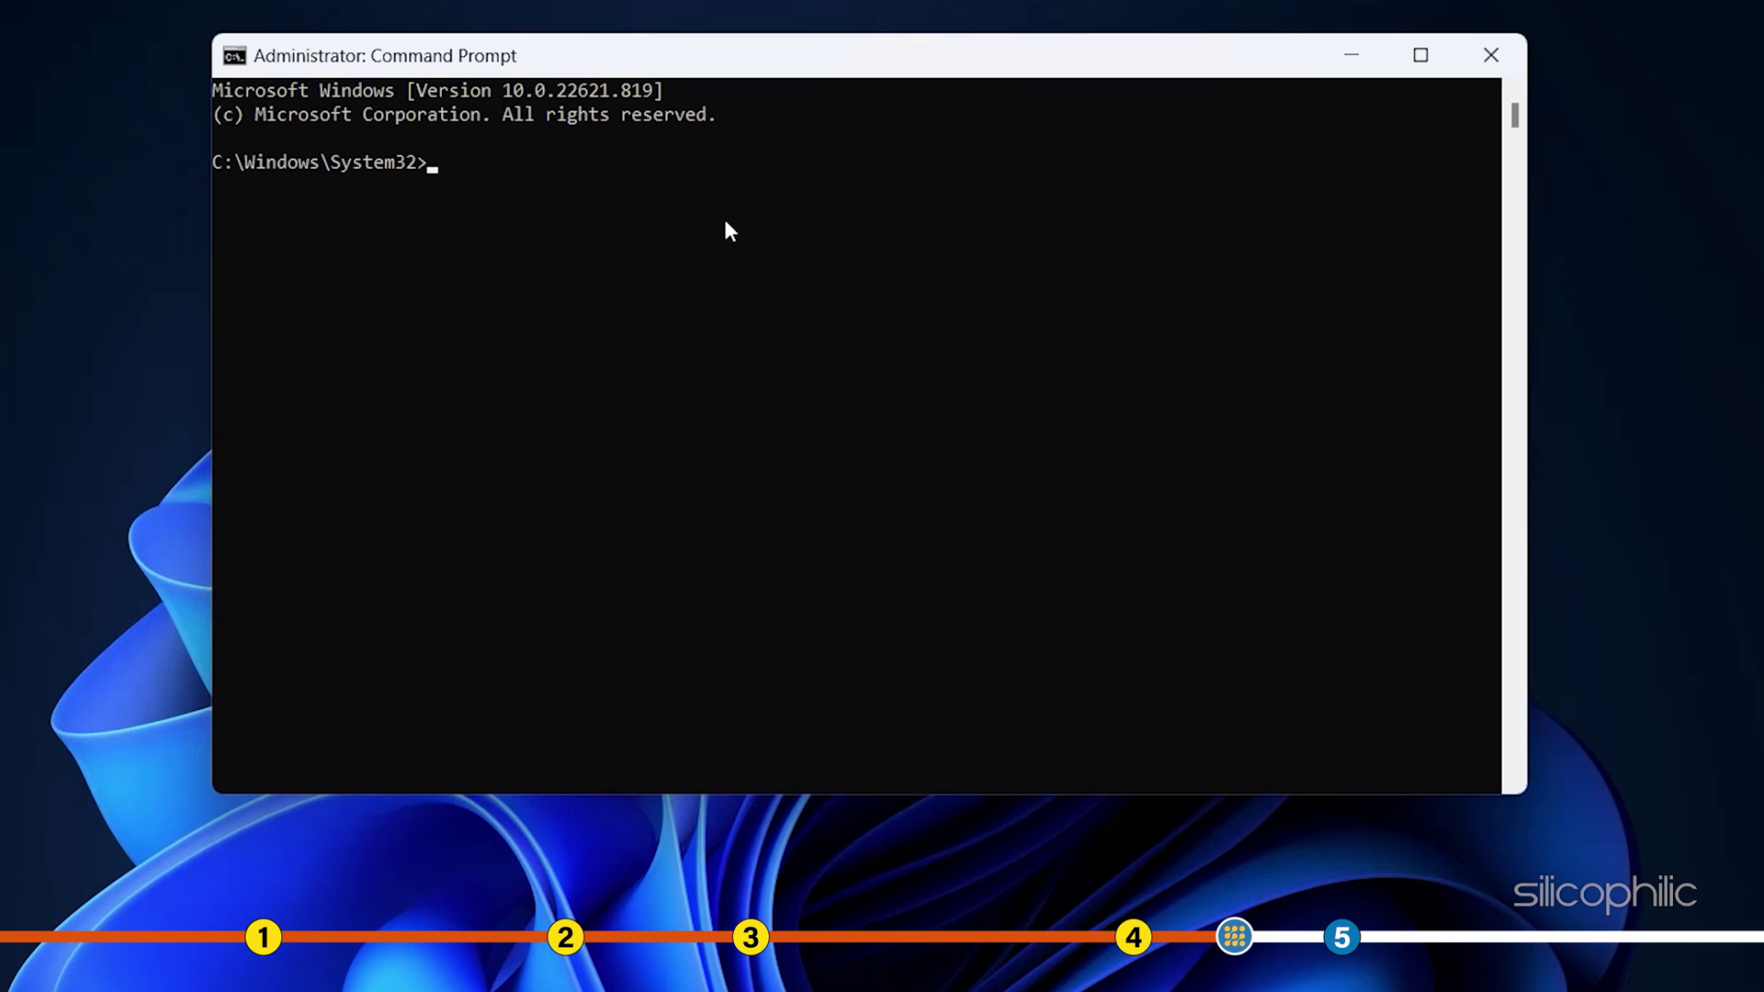
Run ipconfig /flushdns and close the Command Prompt window
type("ipconfig /flushdns")
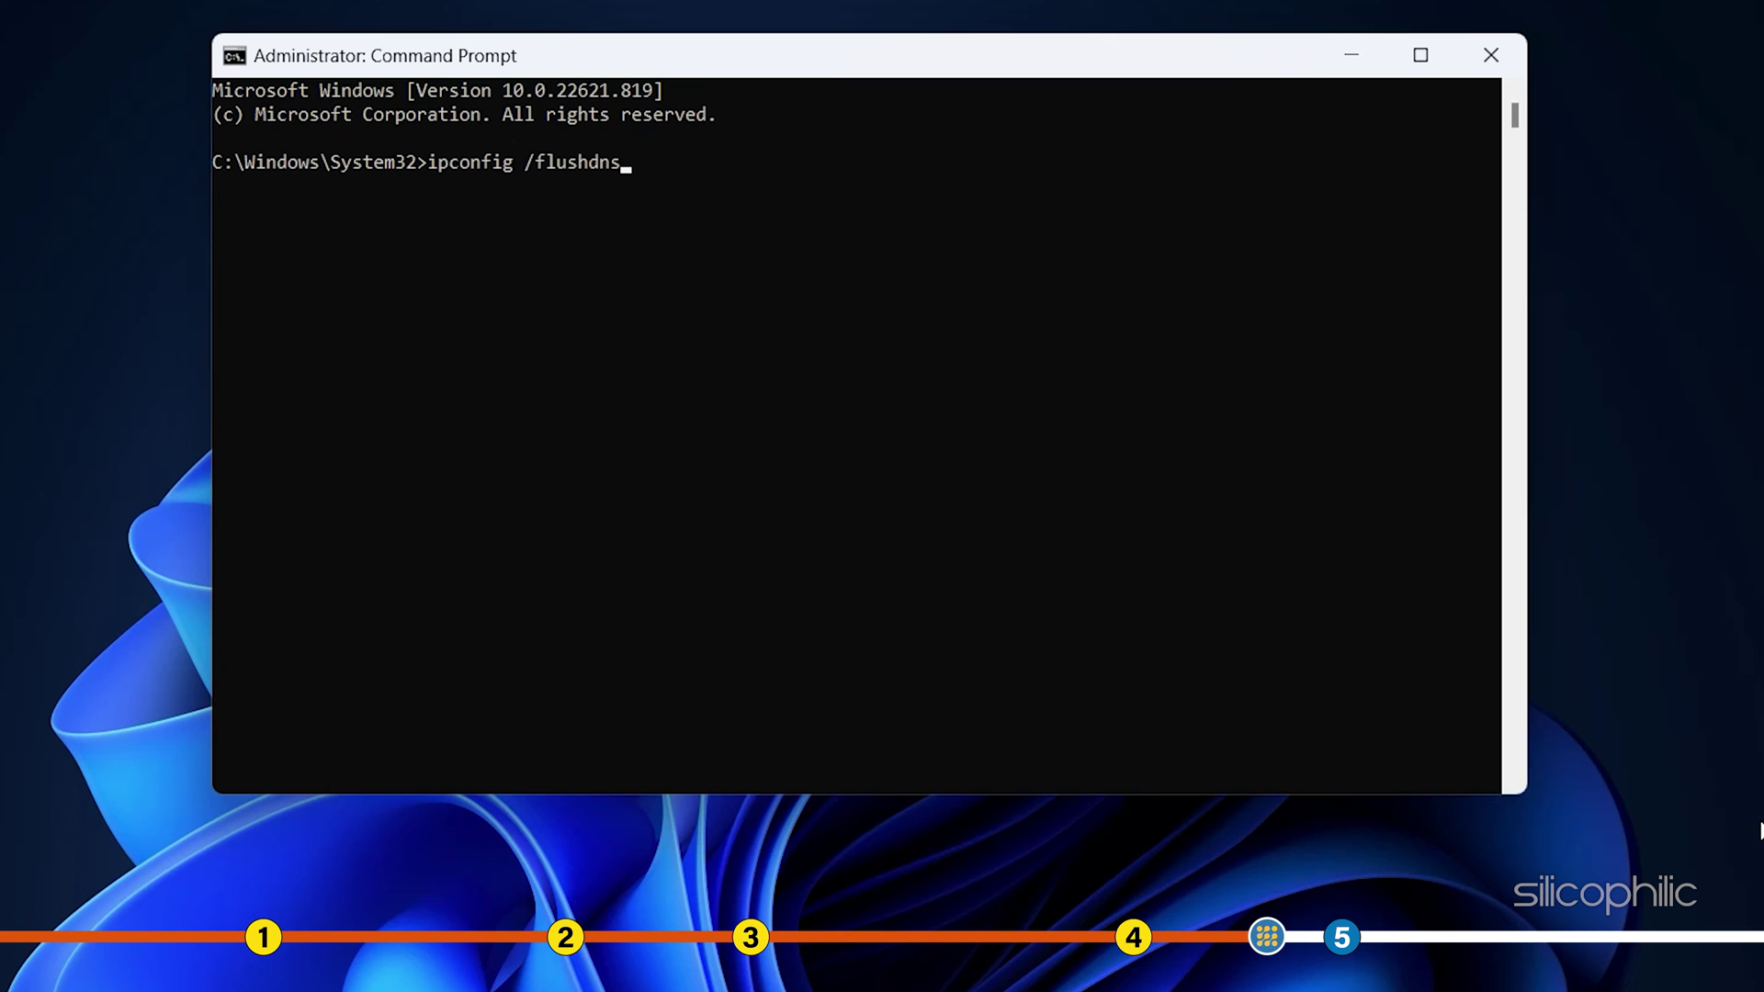
key("Return")
left_click(1490, 55)
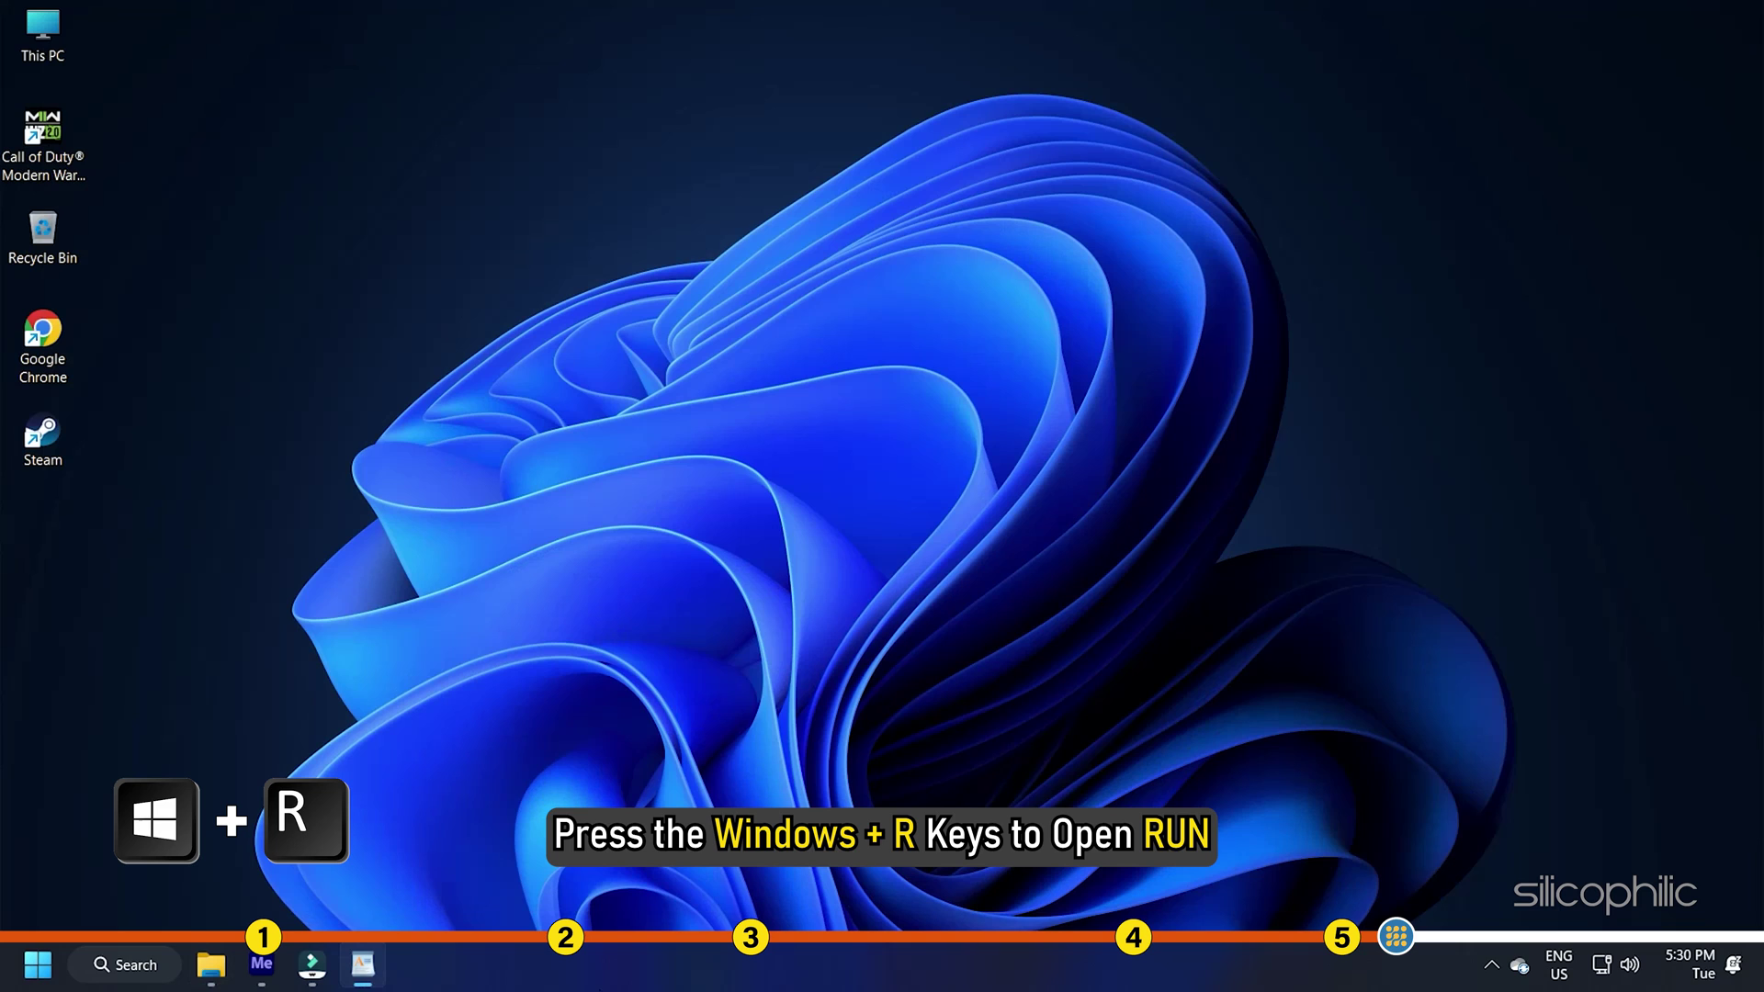
Launch ncpa.cpl from the Run dialog and open the Ethernet adapter's Properties
key("super+r")
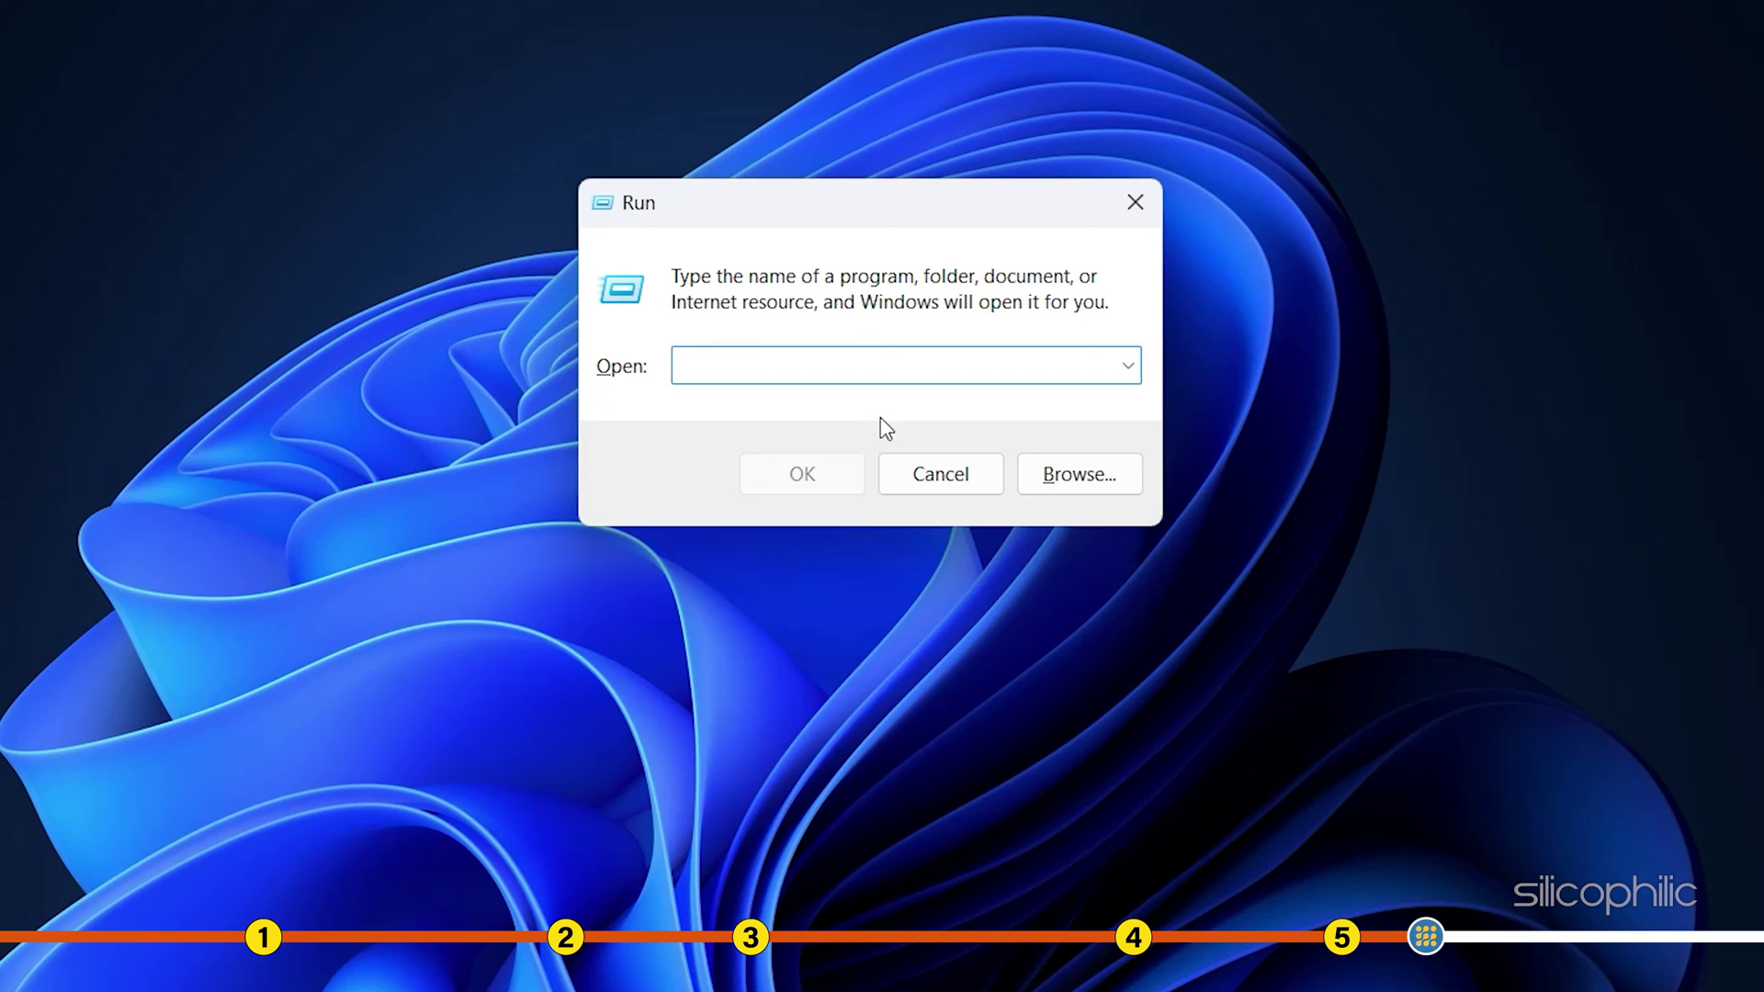
type("ncpa.cpl")
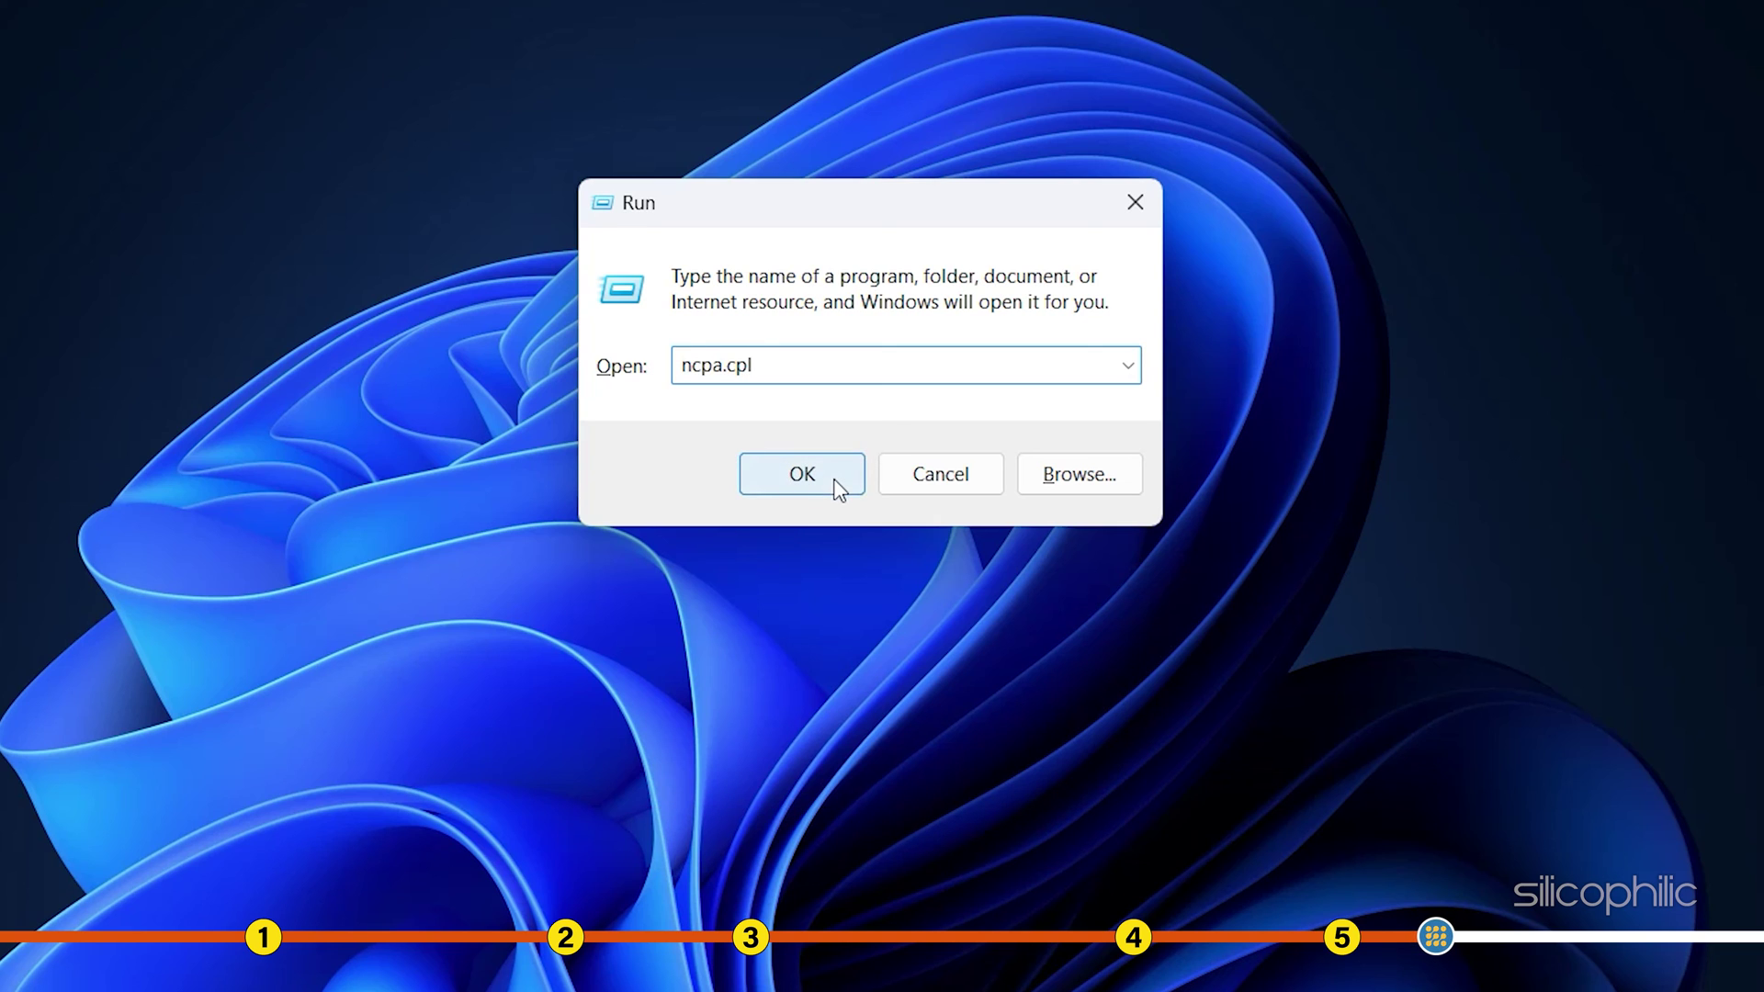
left_click(801, 474)
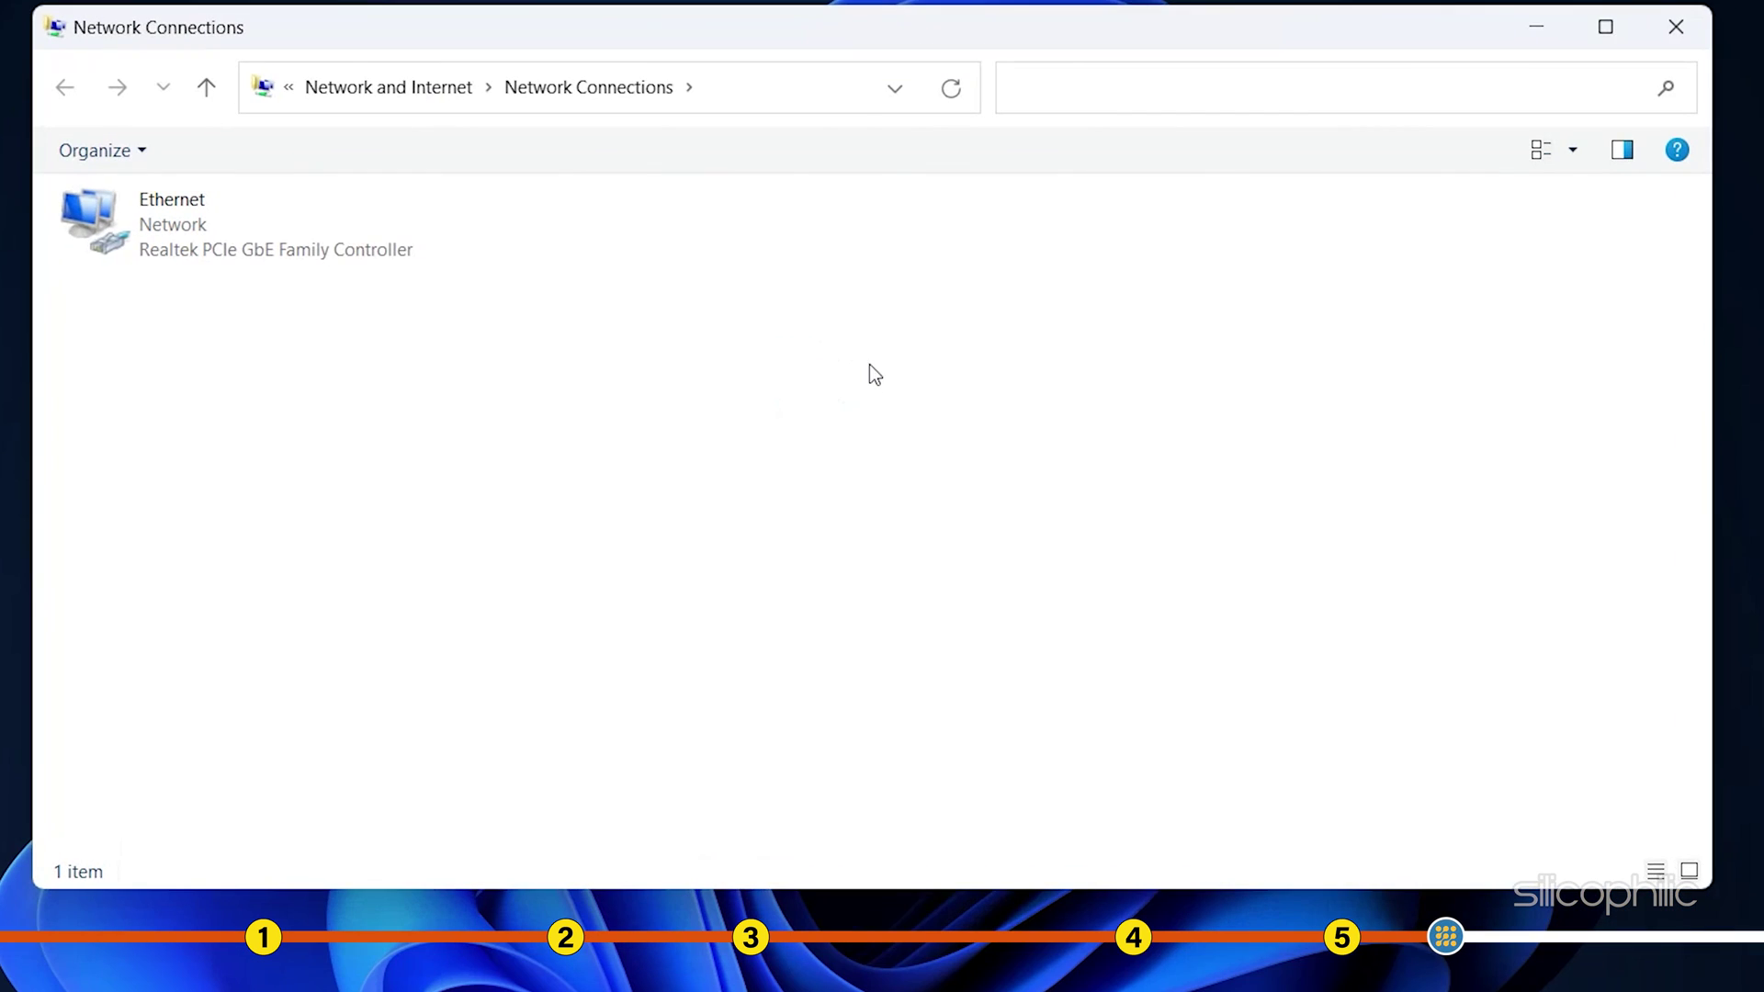
right_click(296, 248)
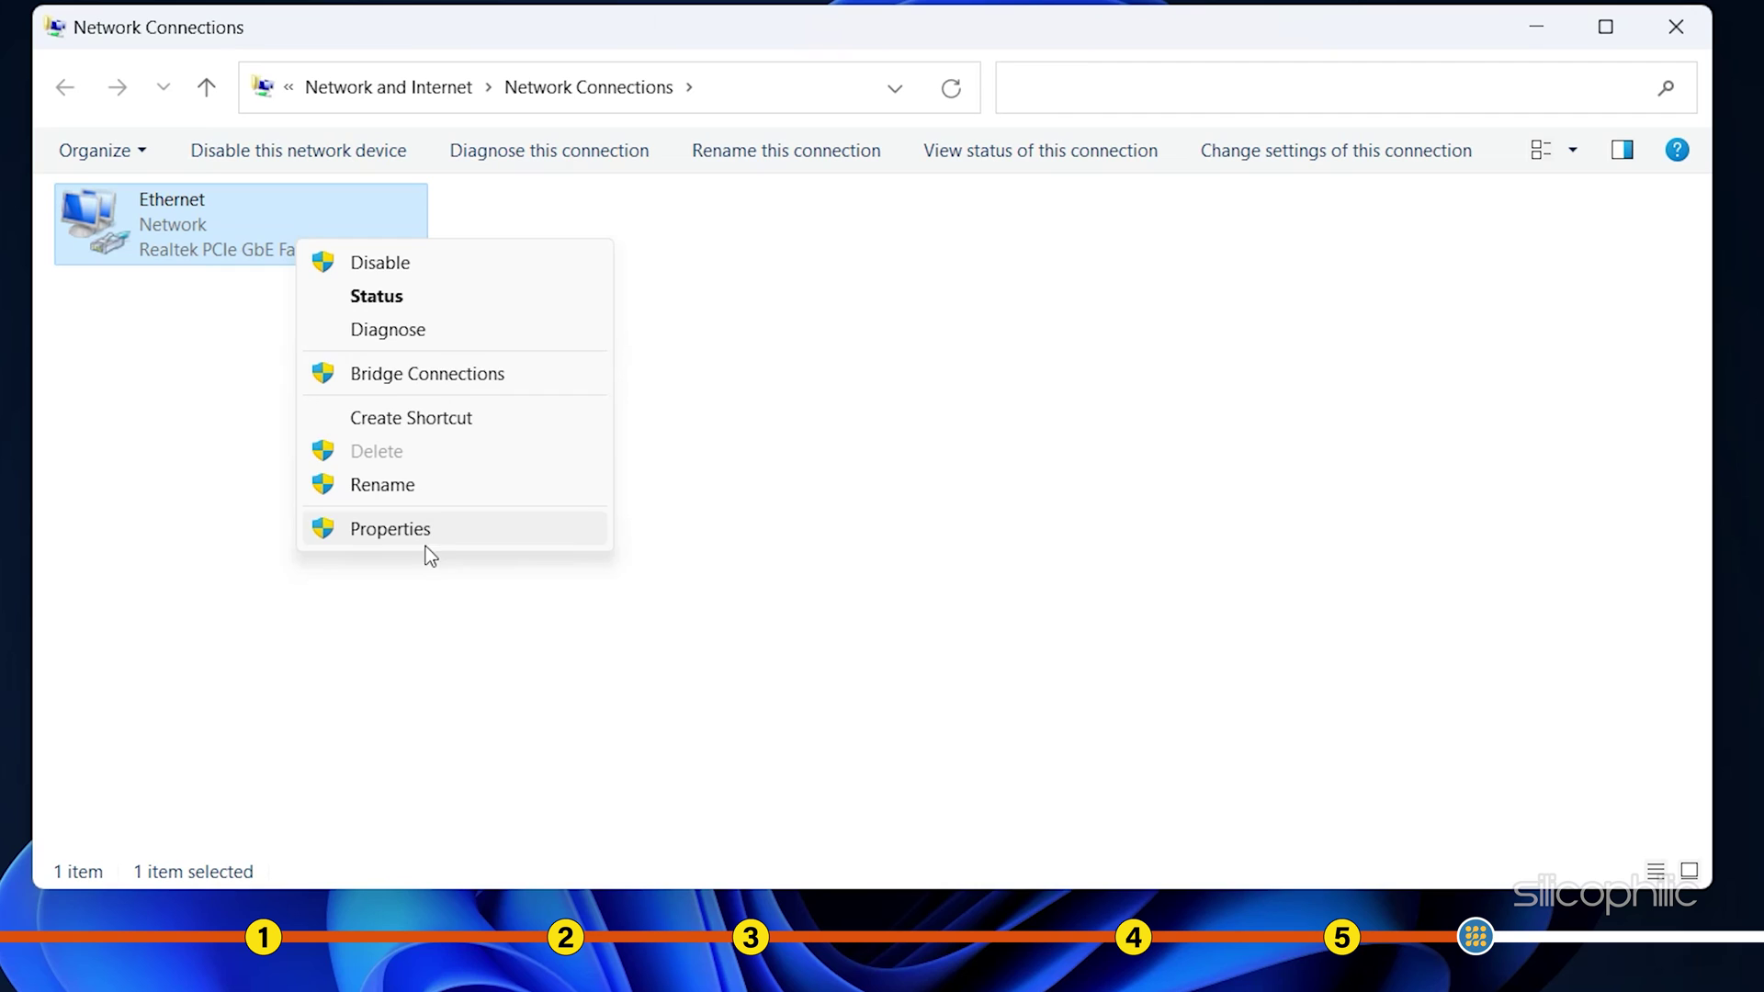
left_click(445, 531)
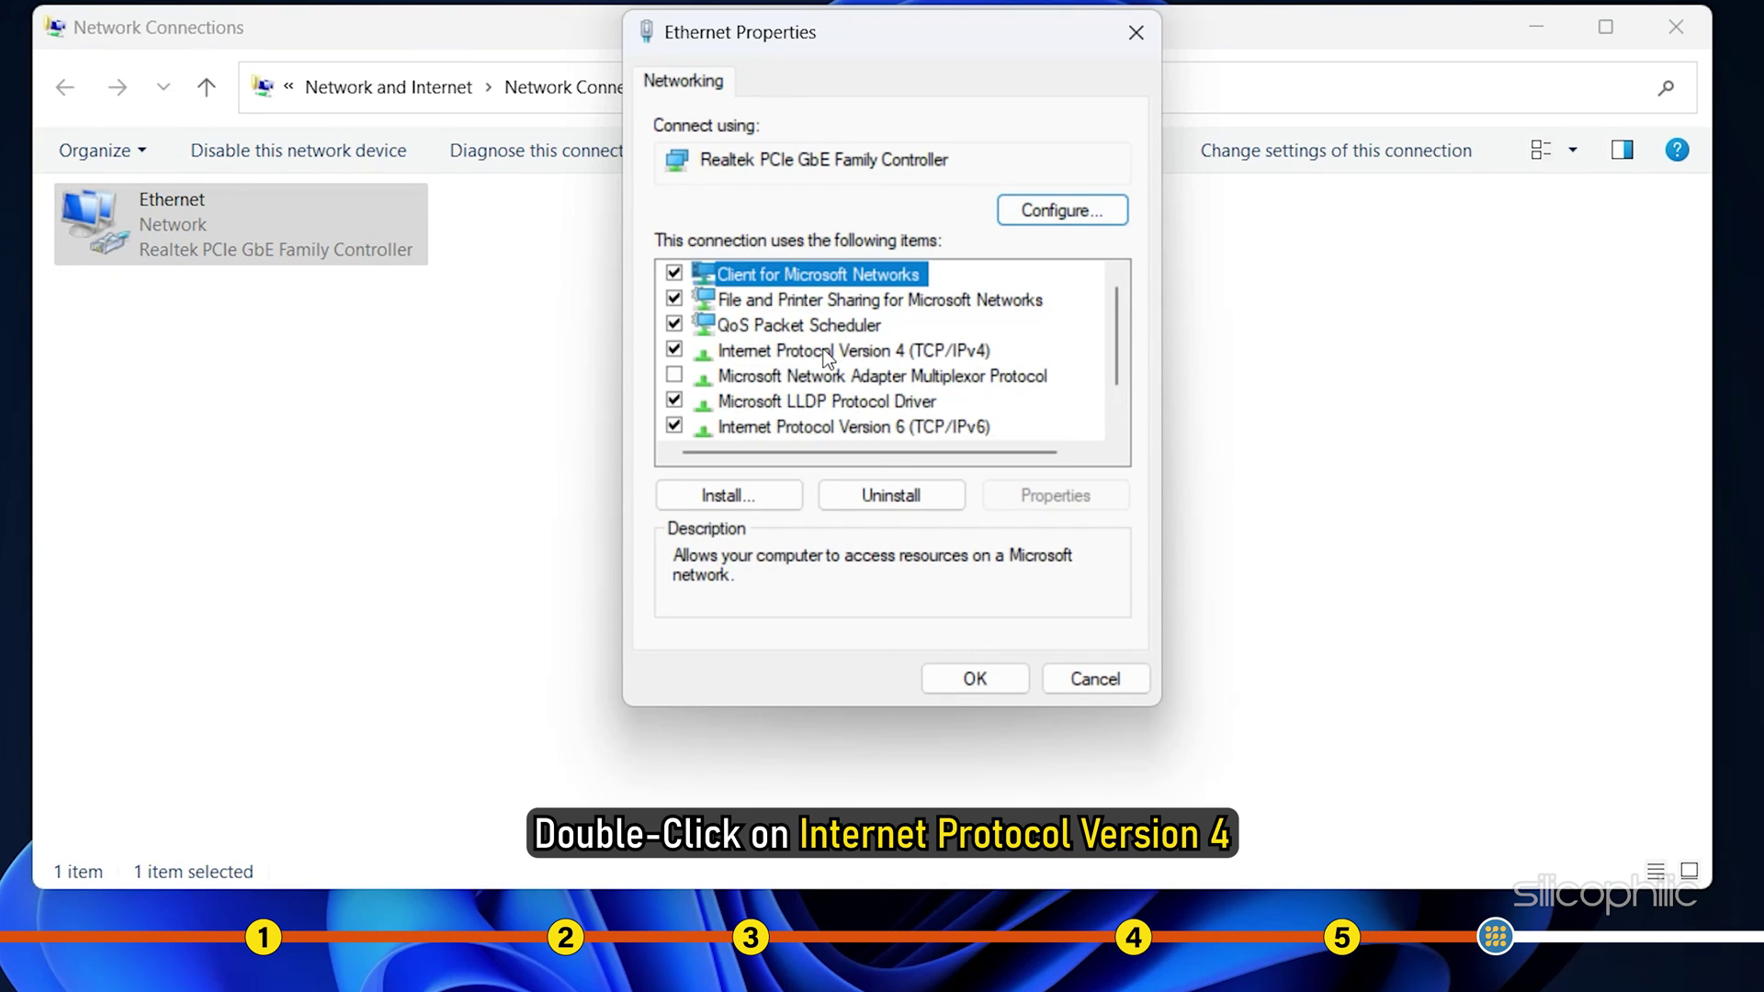
Set IPv4 preferred DNS to 8.8.8.8 and alternate to 8.8.4.4, then close Ethernet Properties
double_click(765, 351)
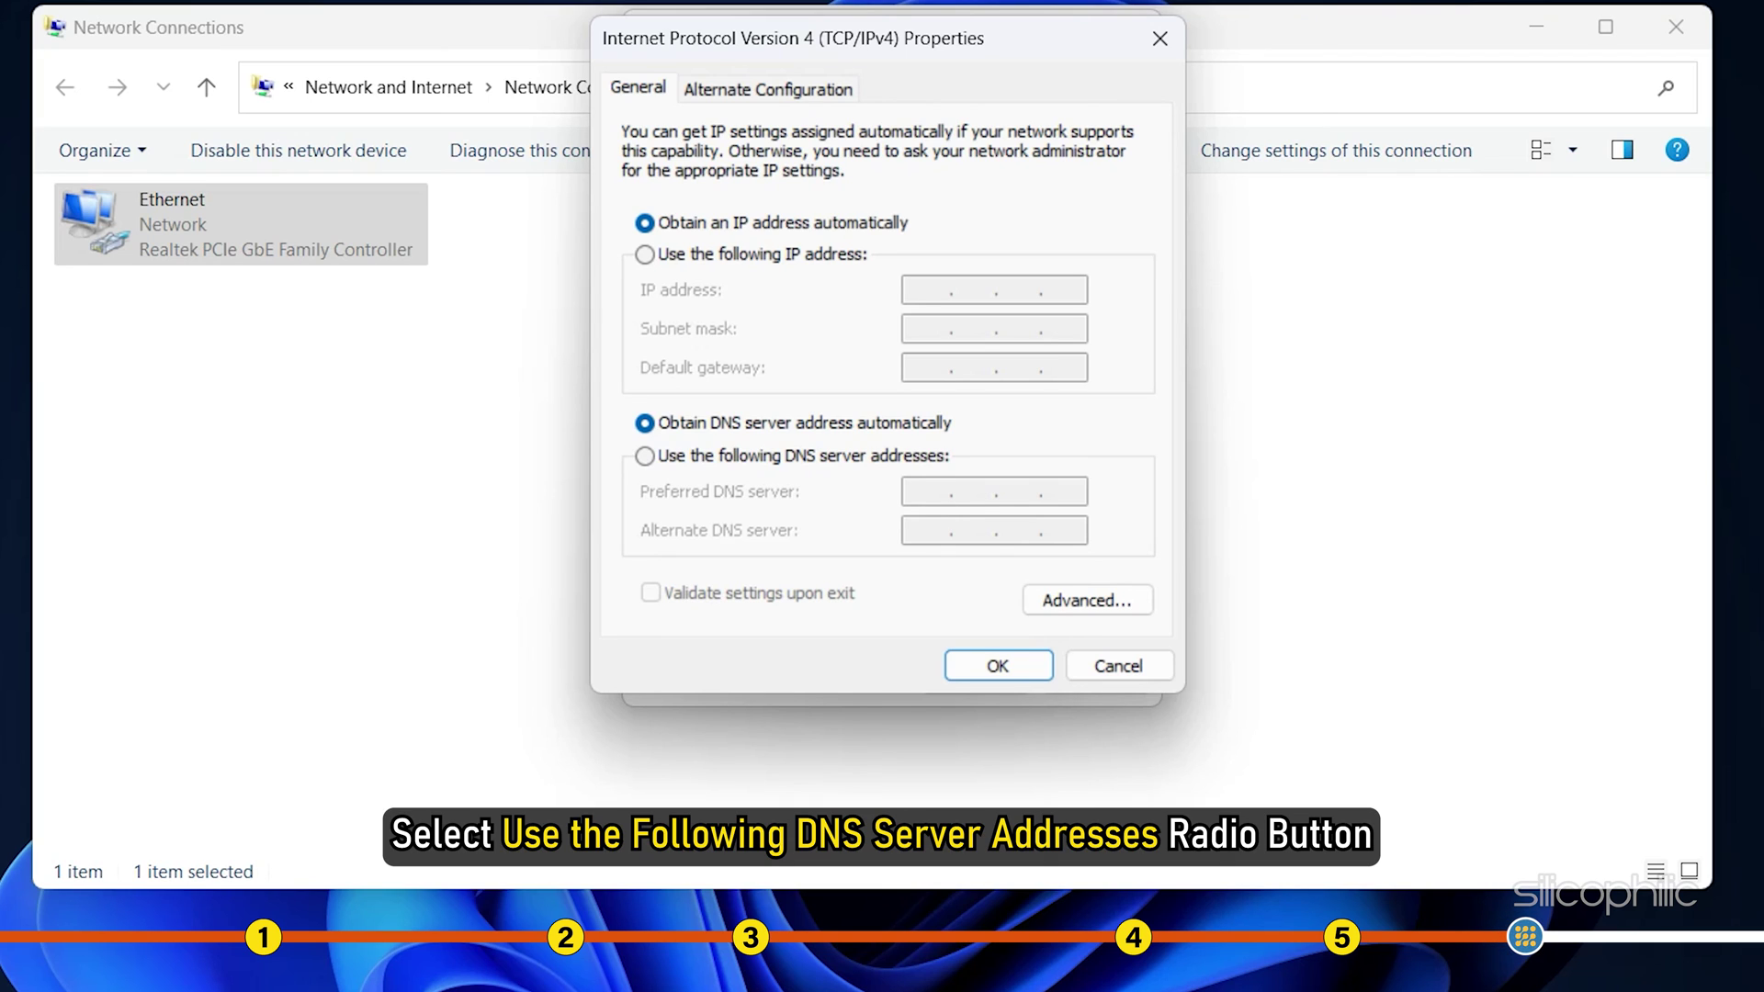
left_click(645, 456)
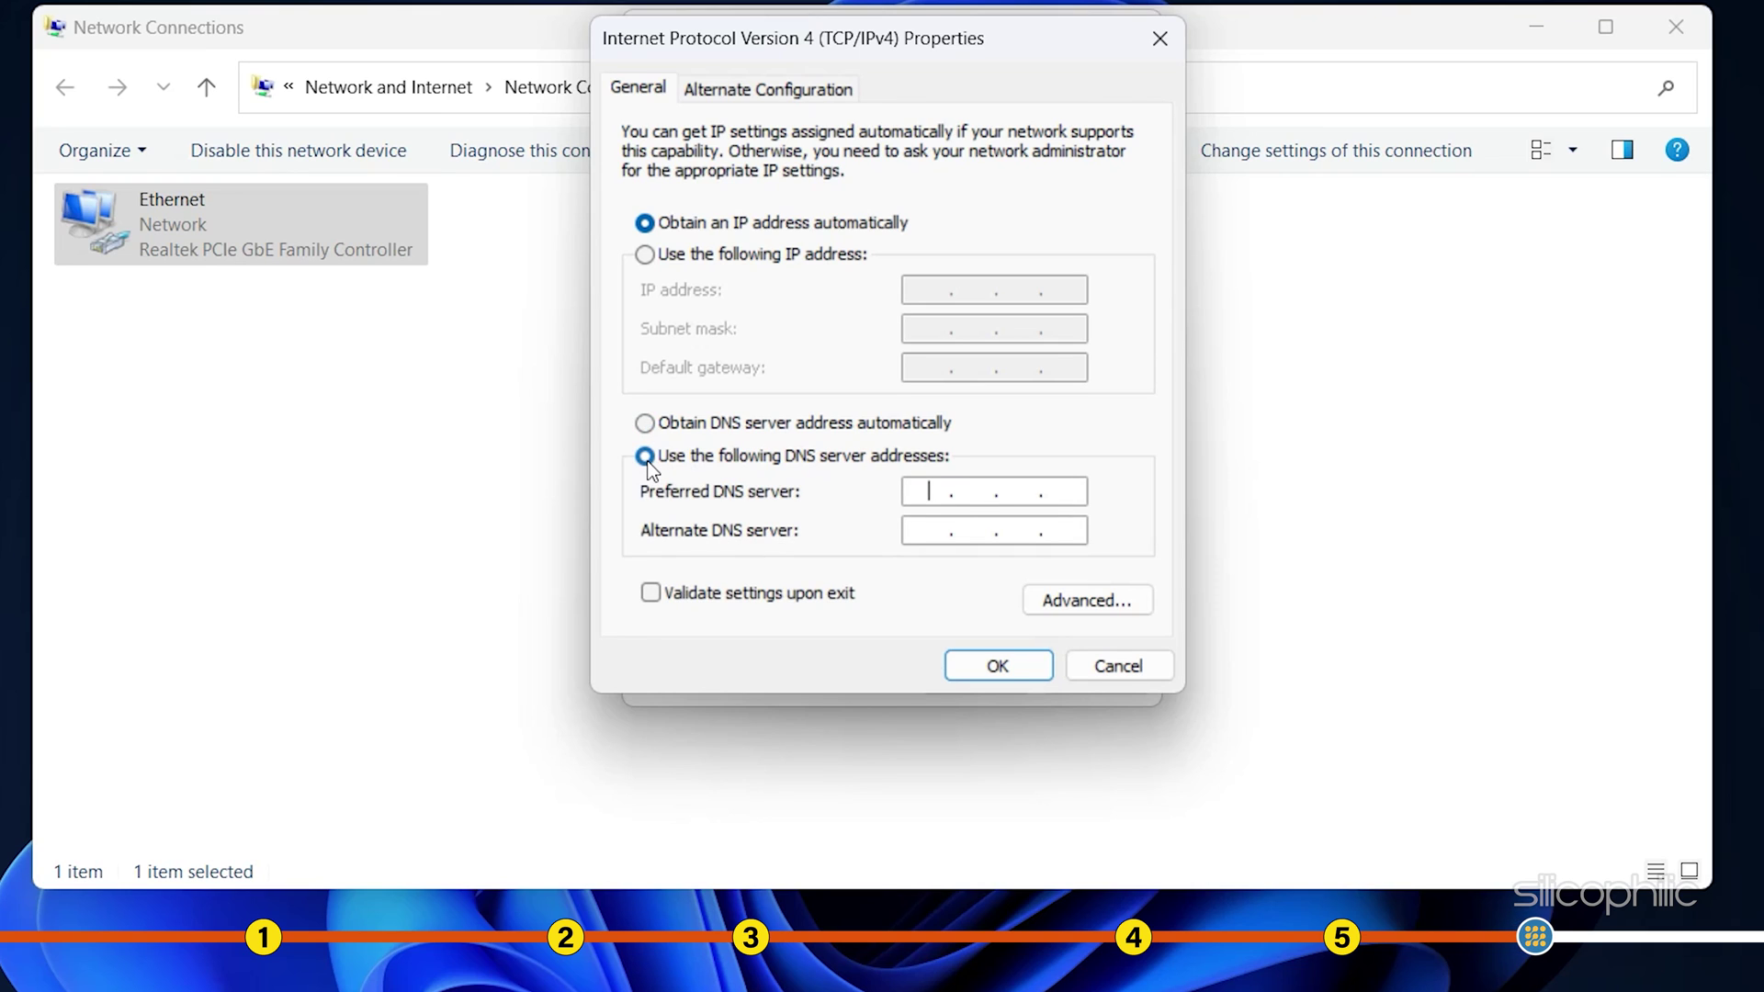
type("8.")
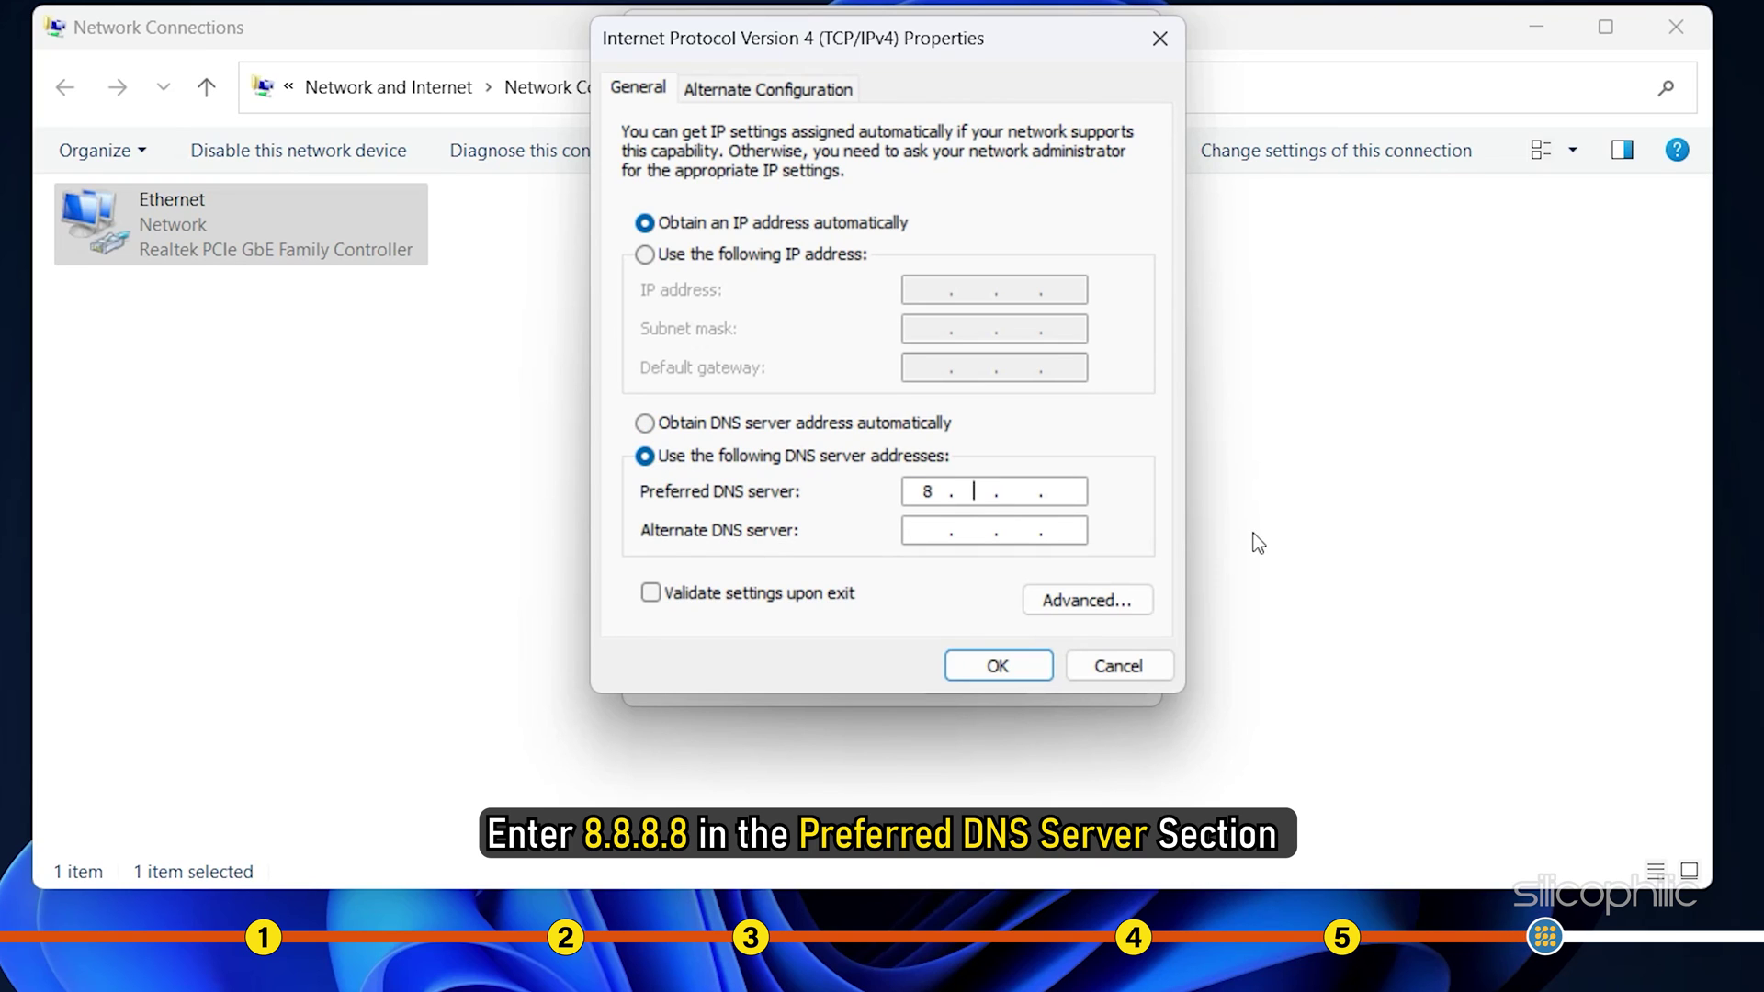
type("8.8.8")
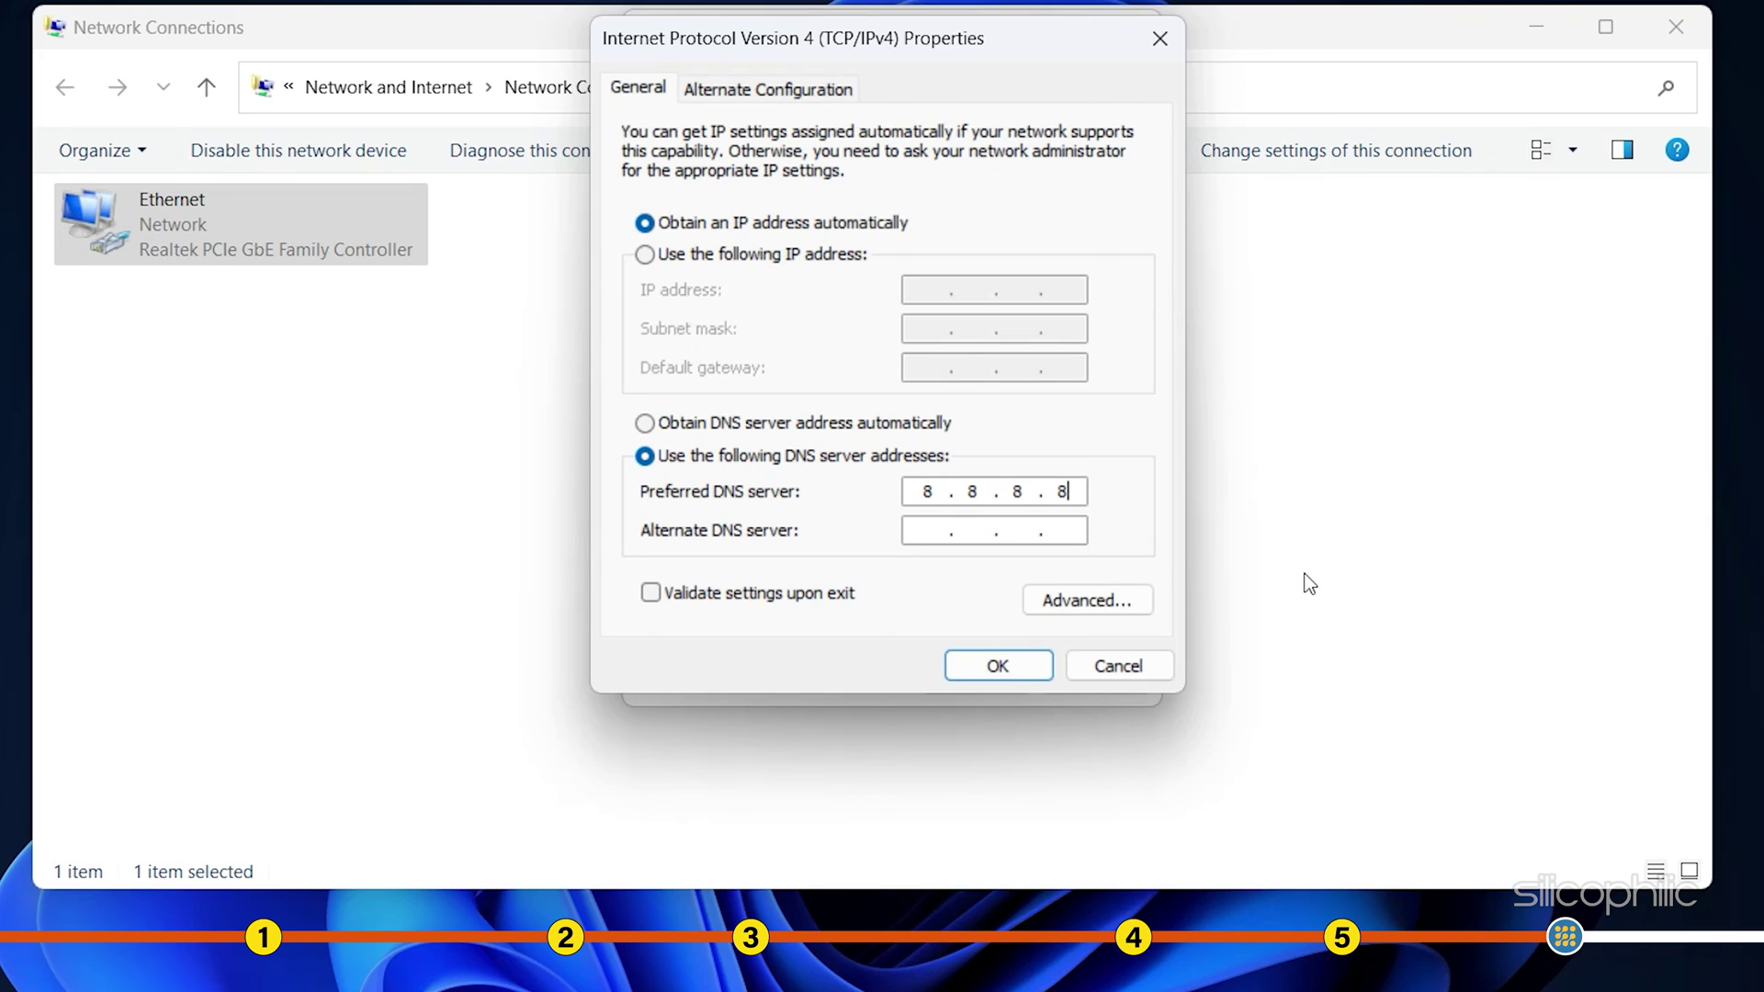
left_click(965, 538)
type("8.8.4.4")
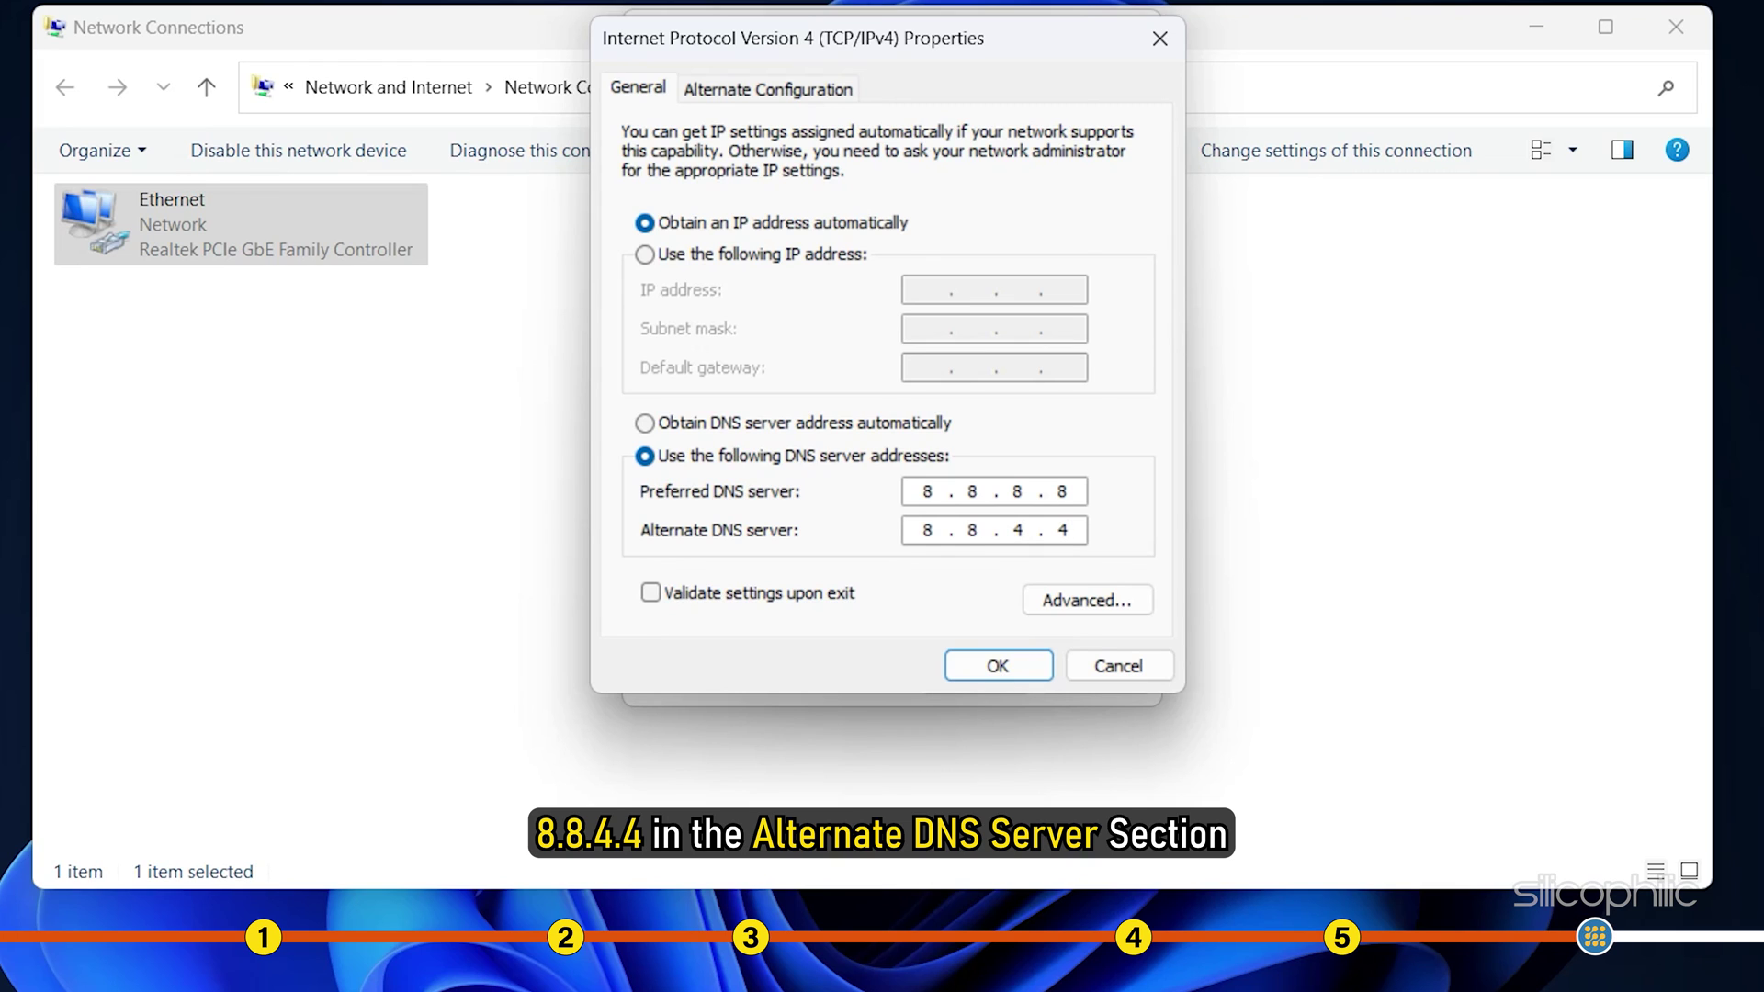
left_click(996, 667)
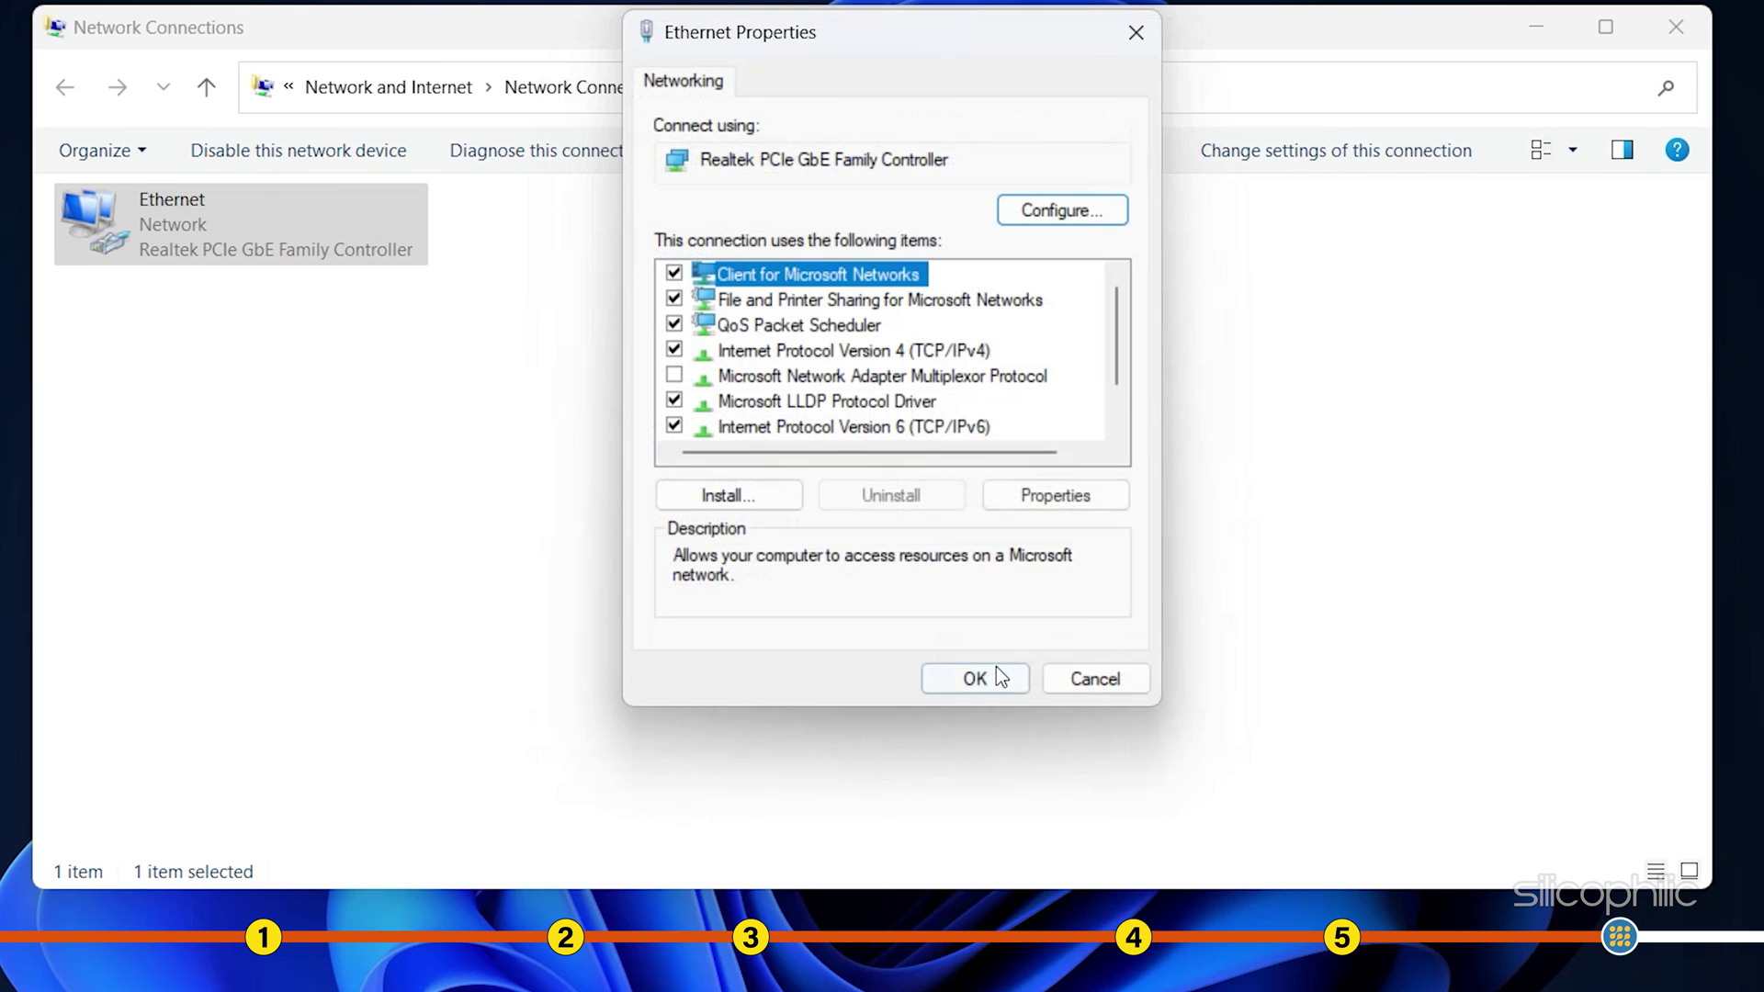
left_click(1136, 32)
left_click(1670, 28)
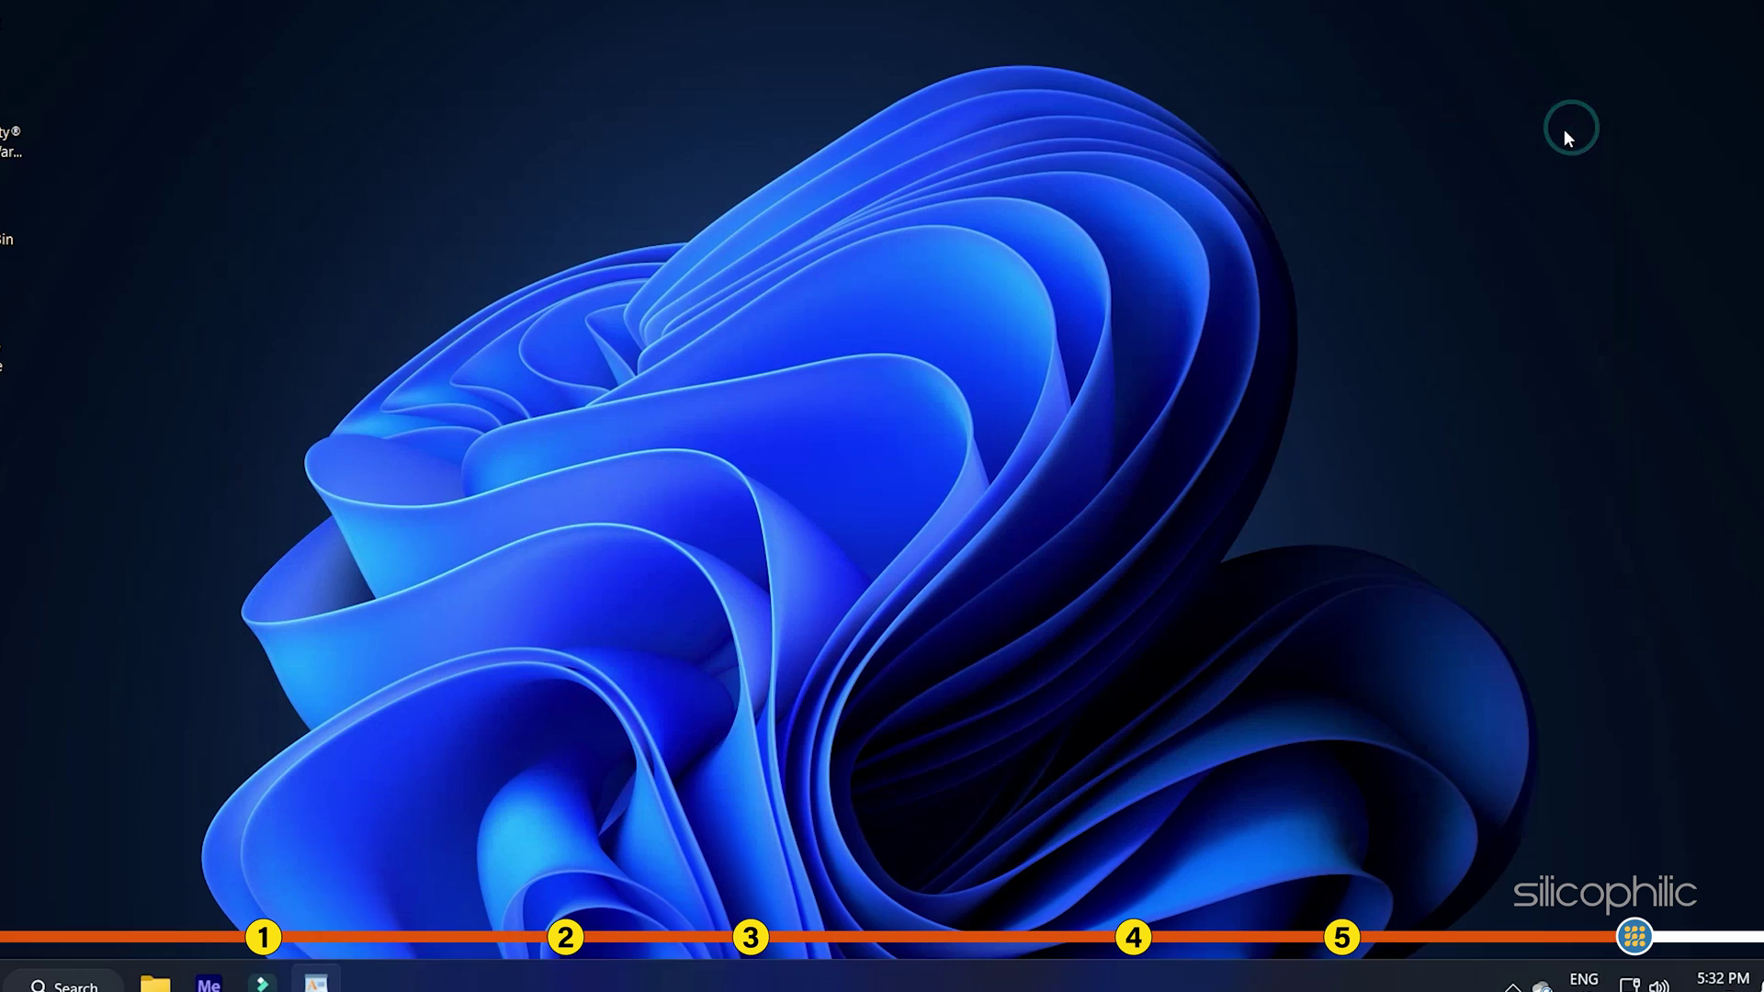